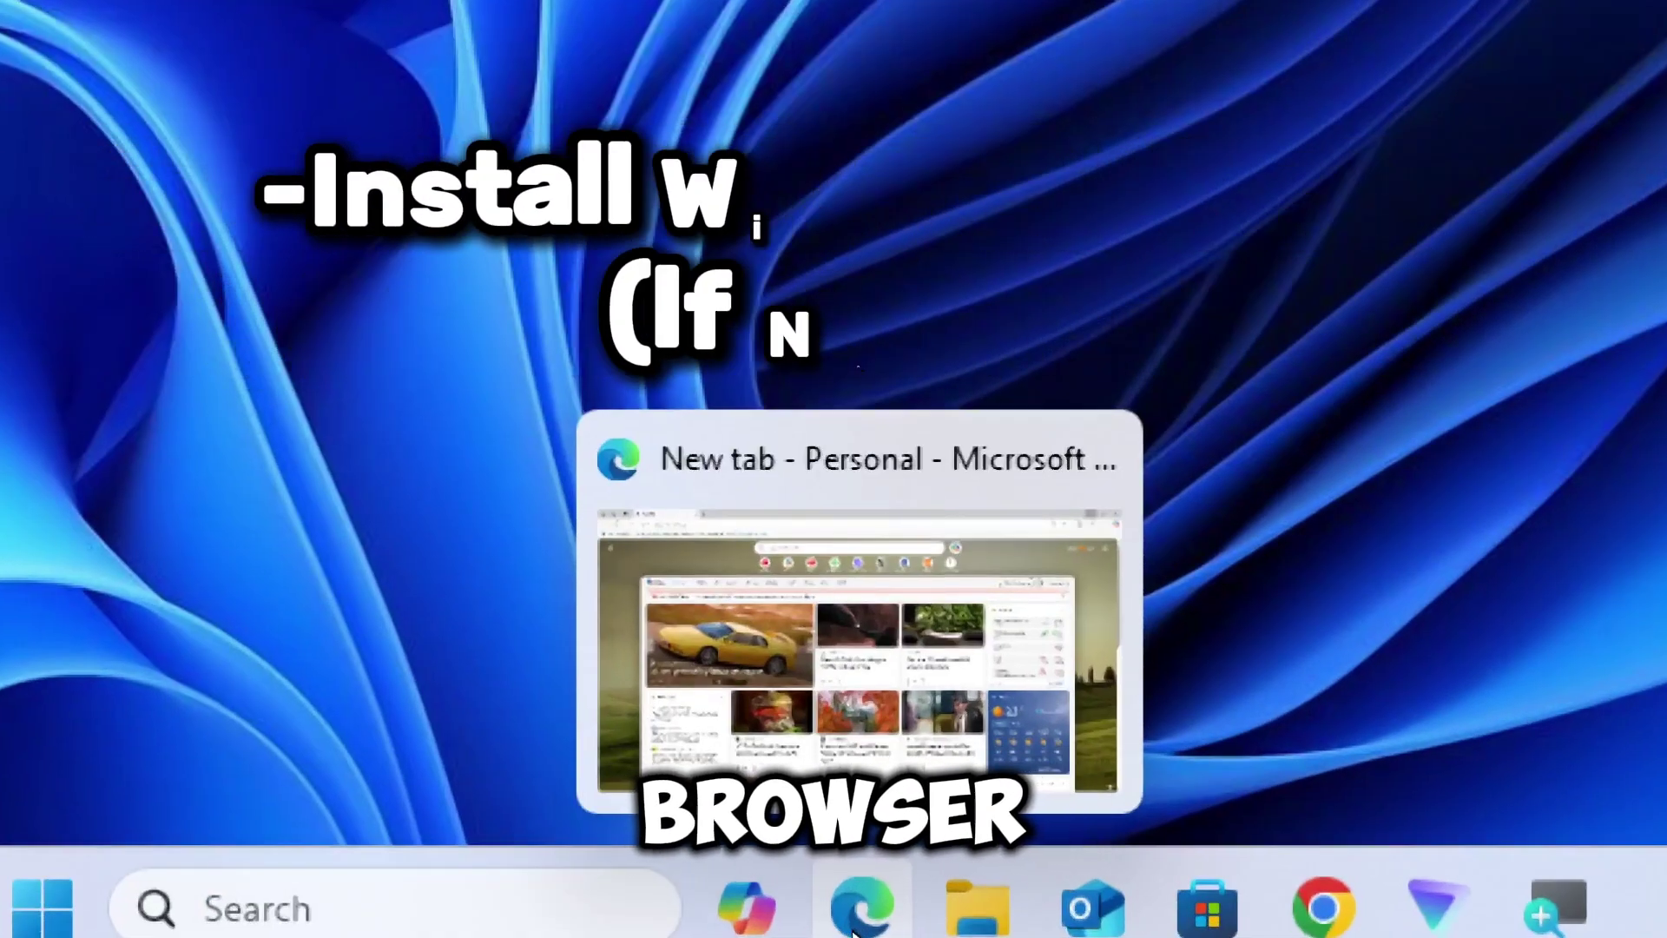
Step: Launch Microsoft Edge and go to apps.microsoft.com
click(853, 931)
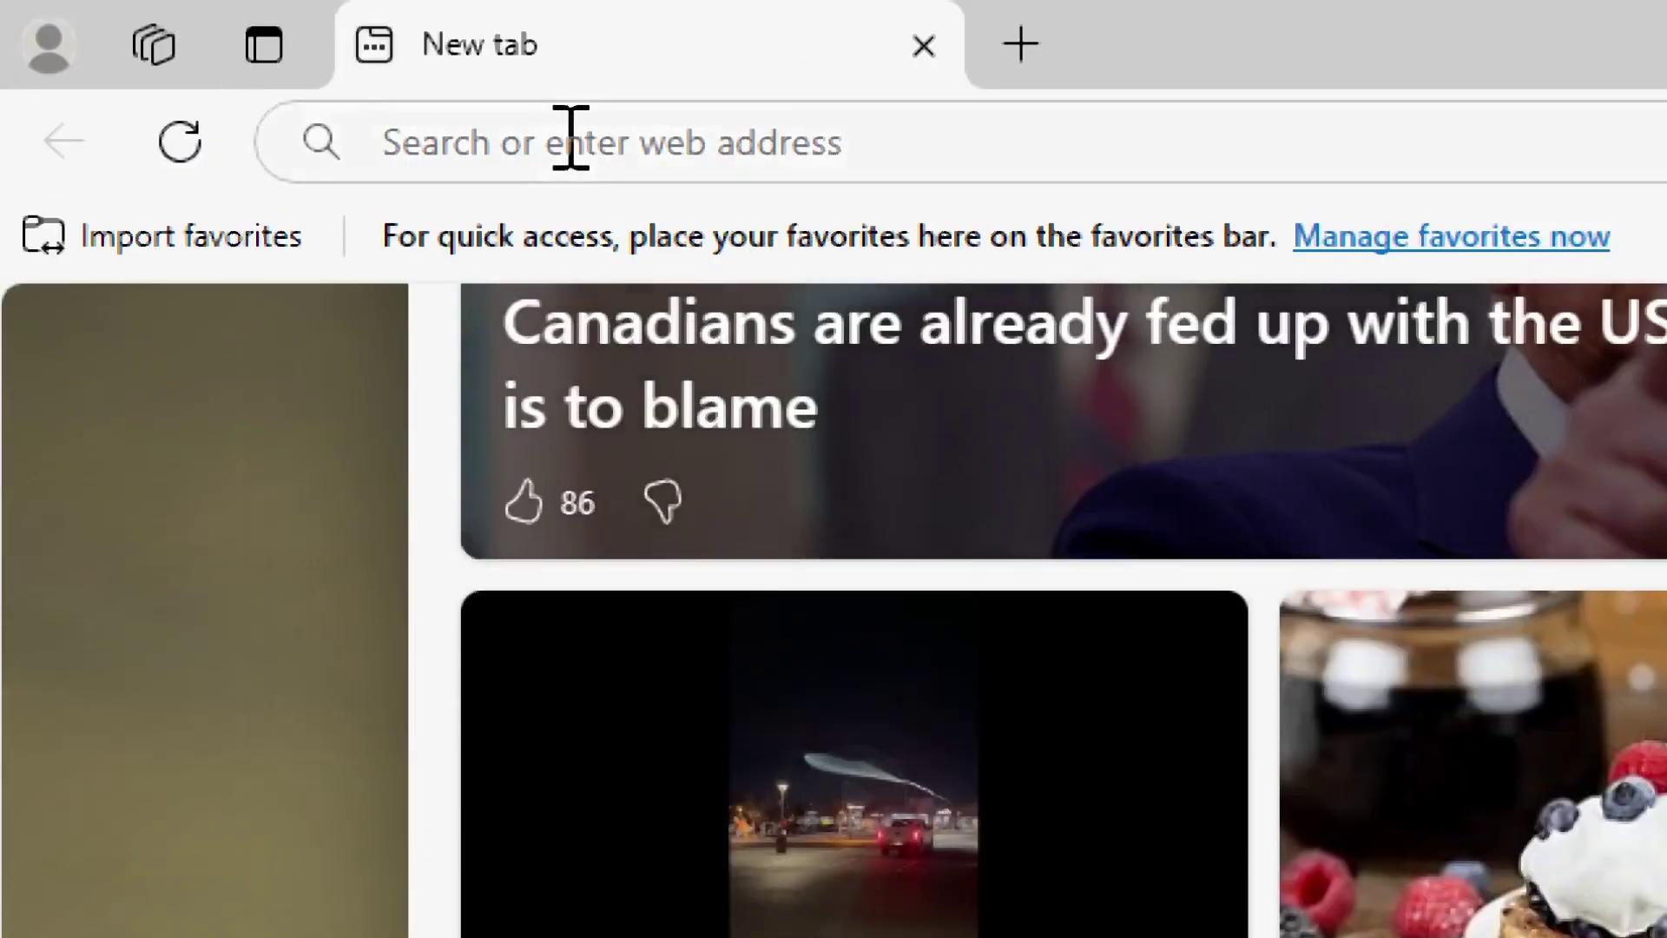
click(429, 156)
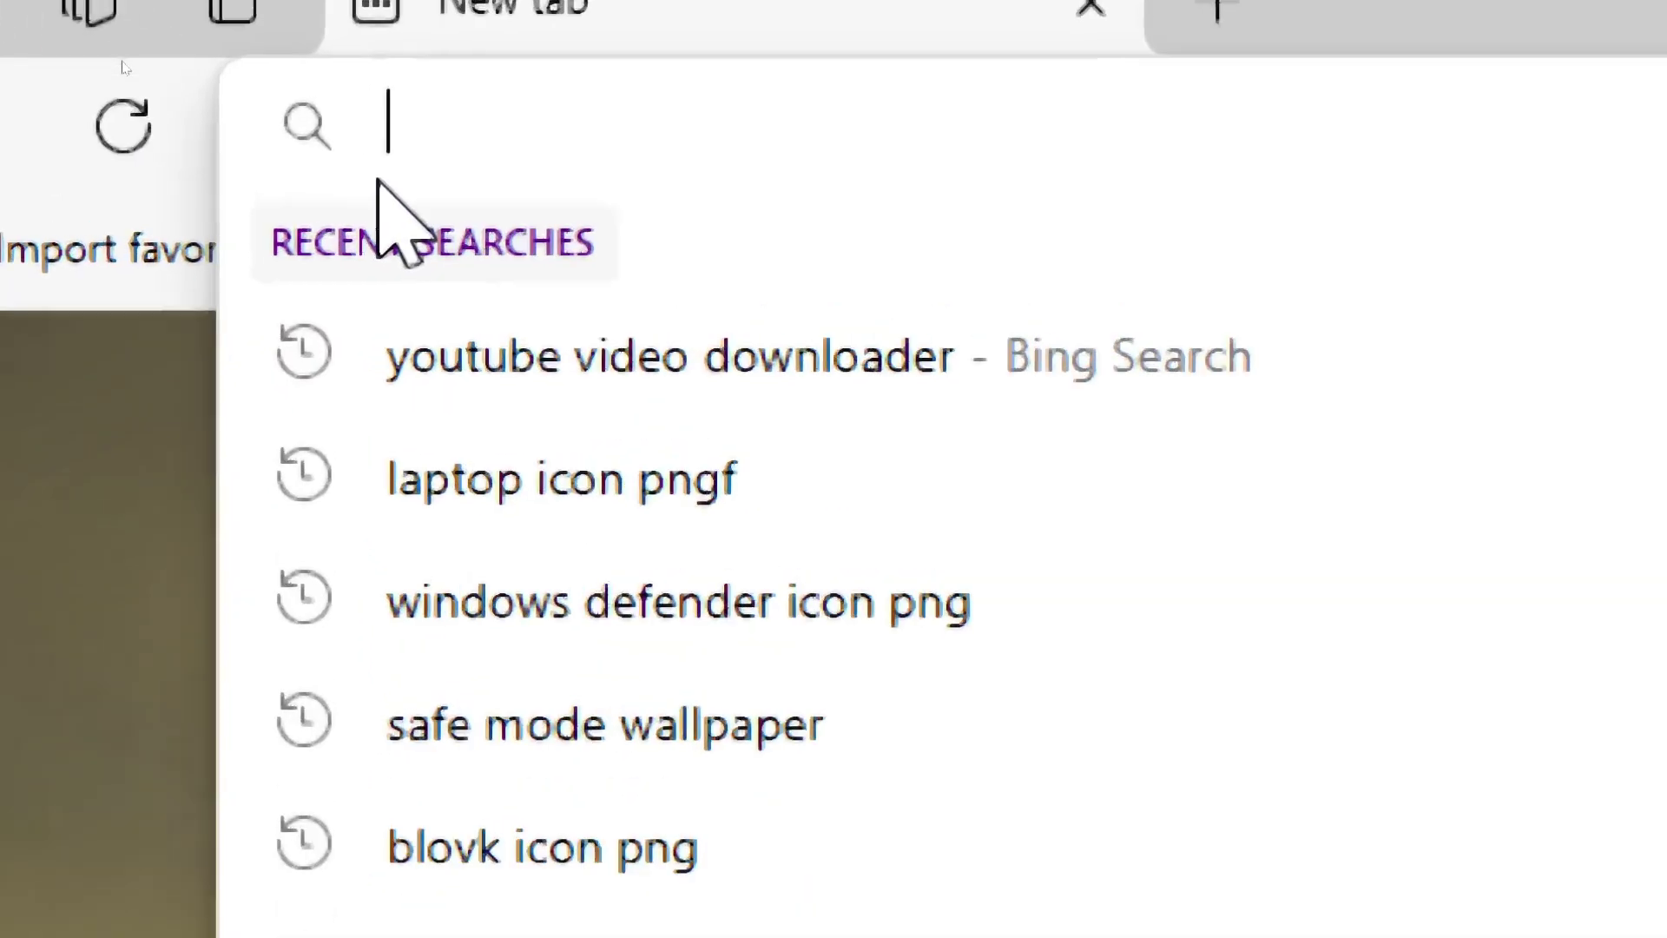
text(apps)
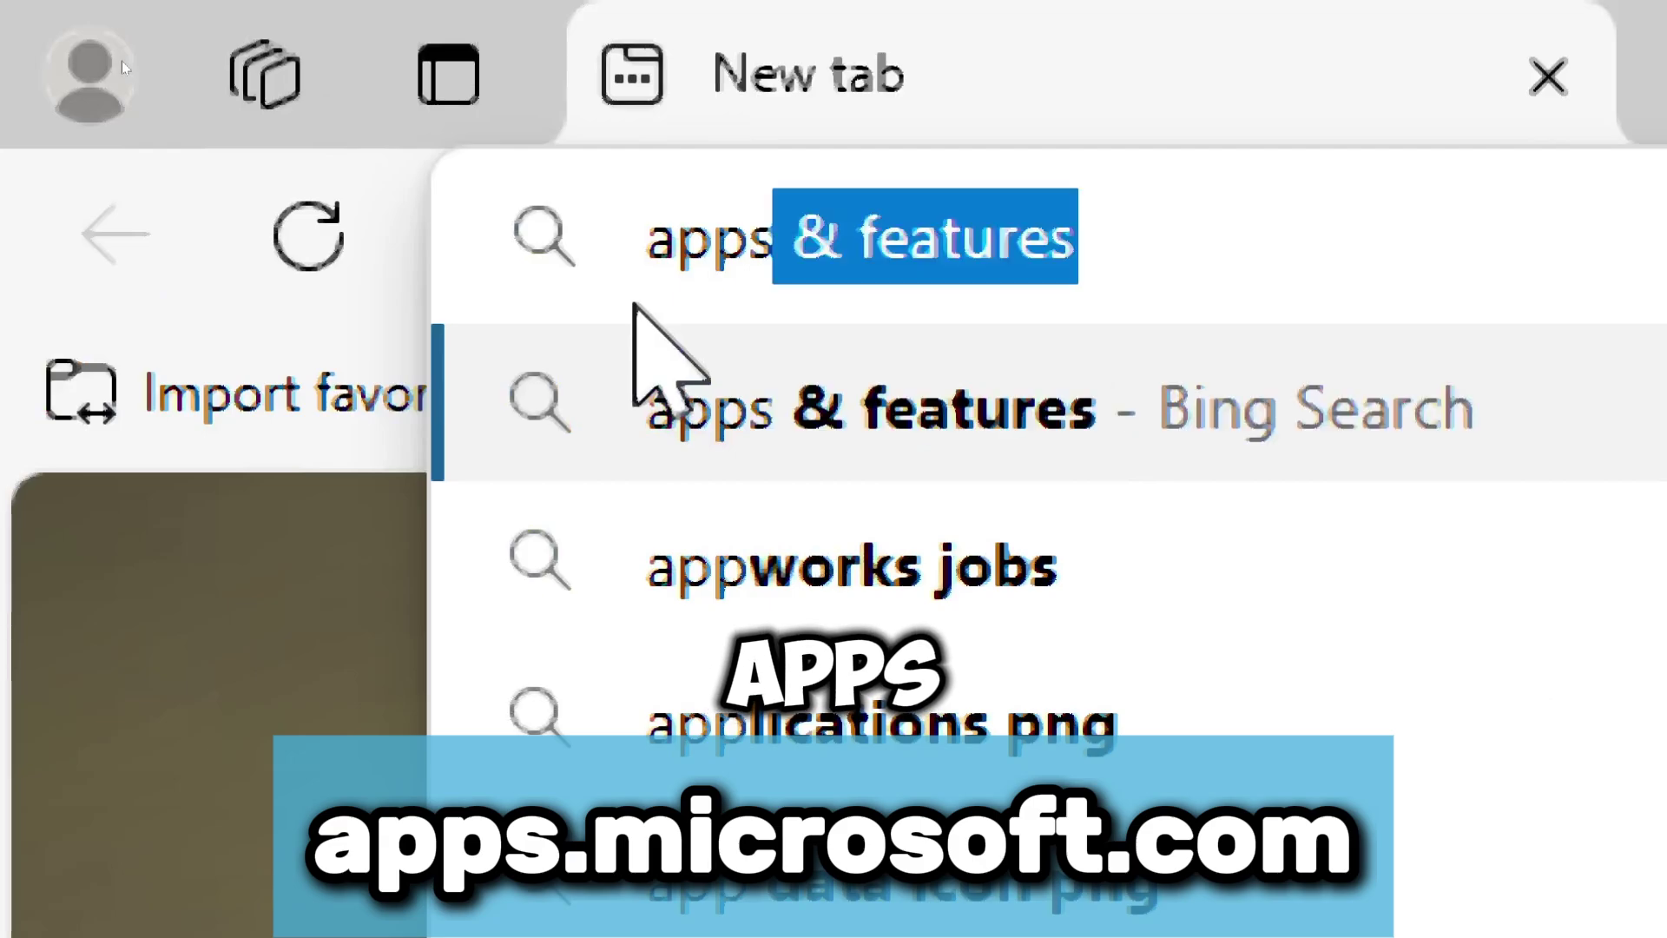
text(.microsof)
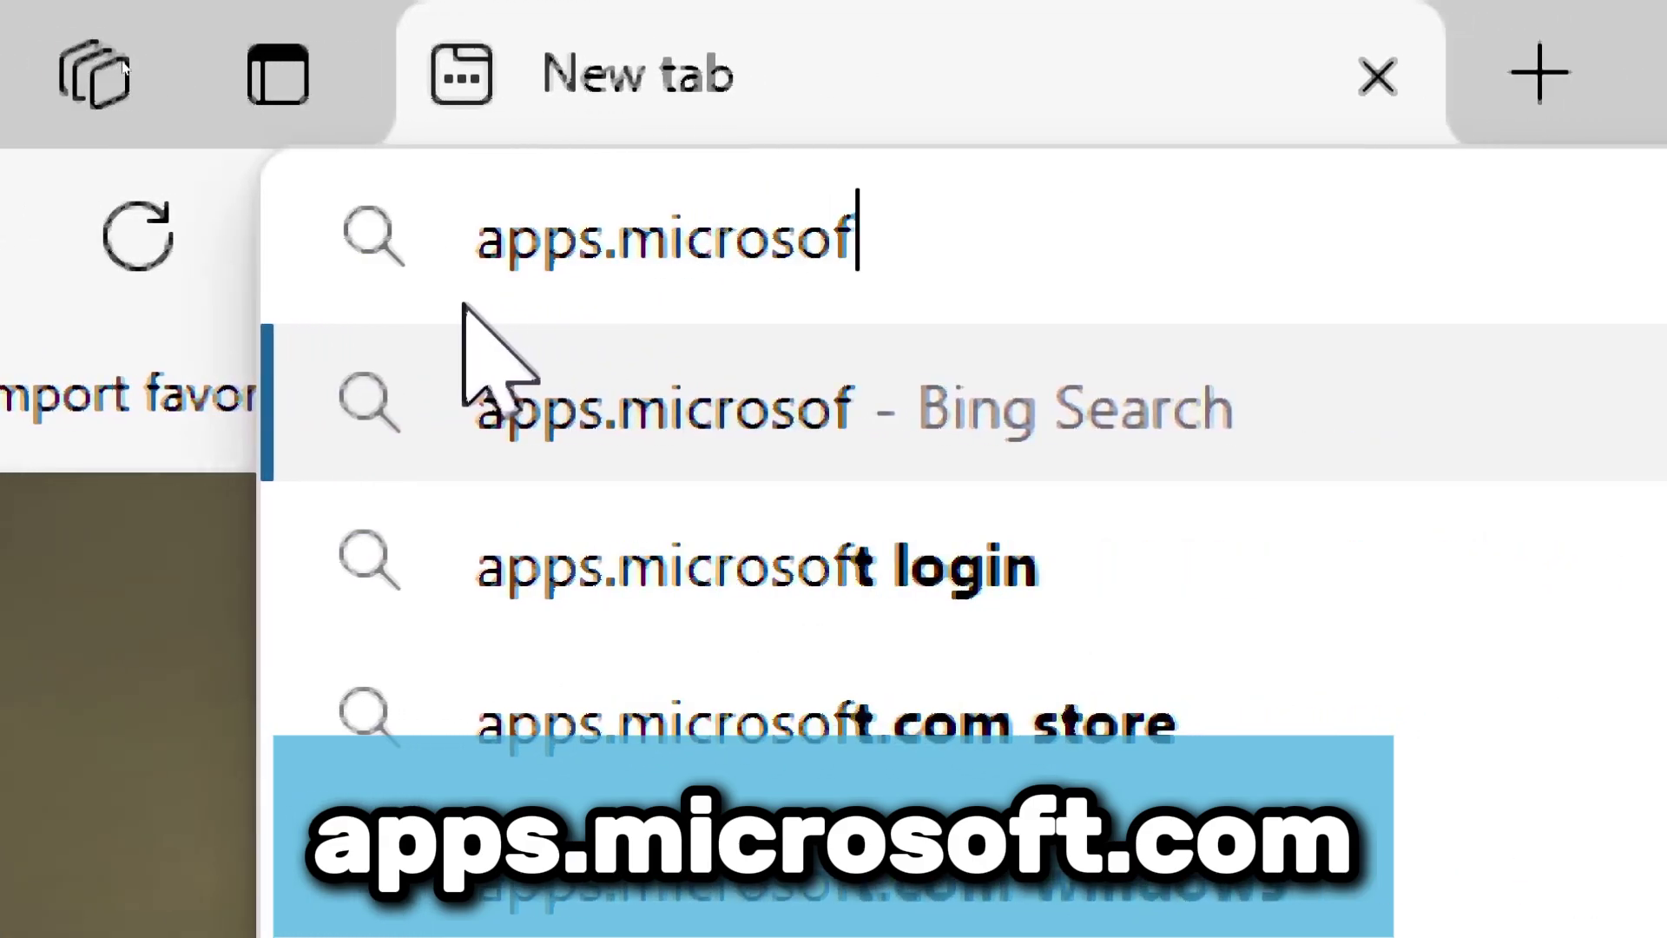
text(t.com)
key(Return)
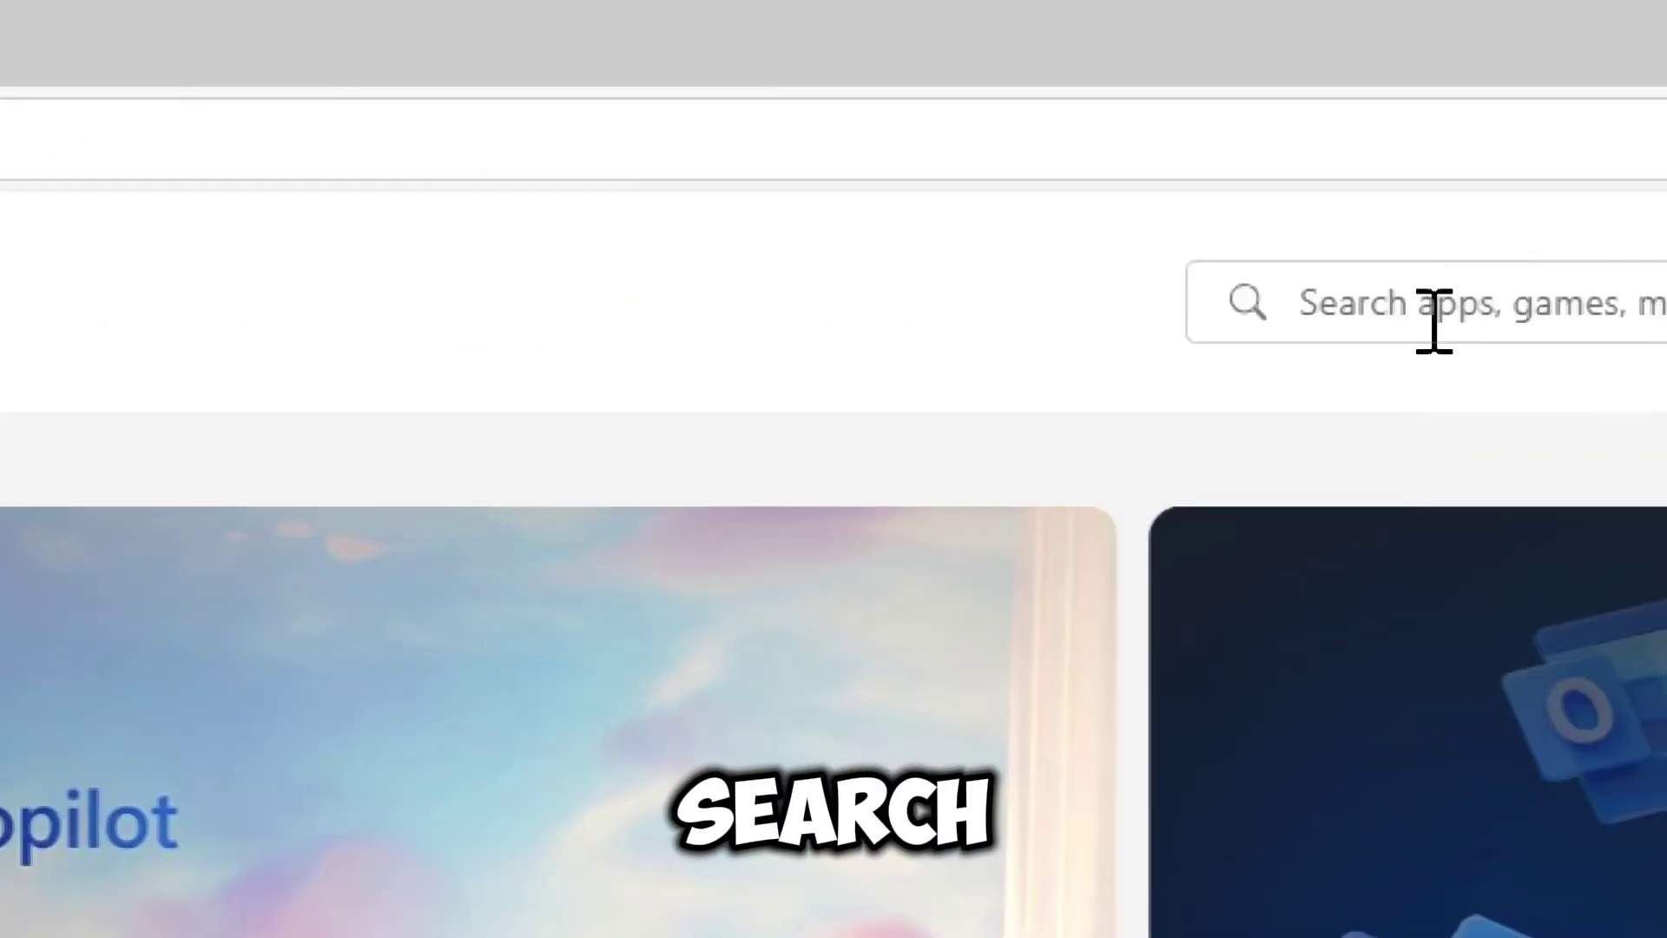
Step: Search the store for 'Windows File Recovery' and download its free installer
click(1291, 330)
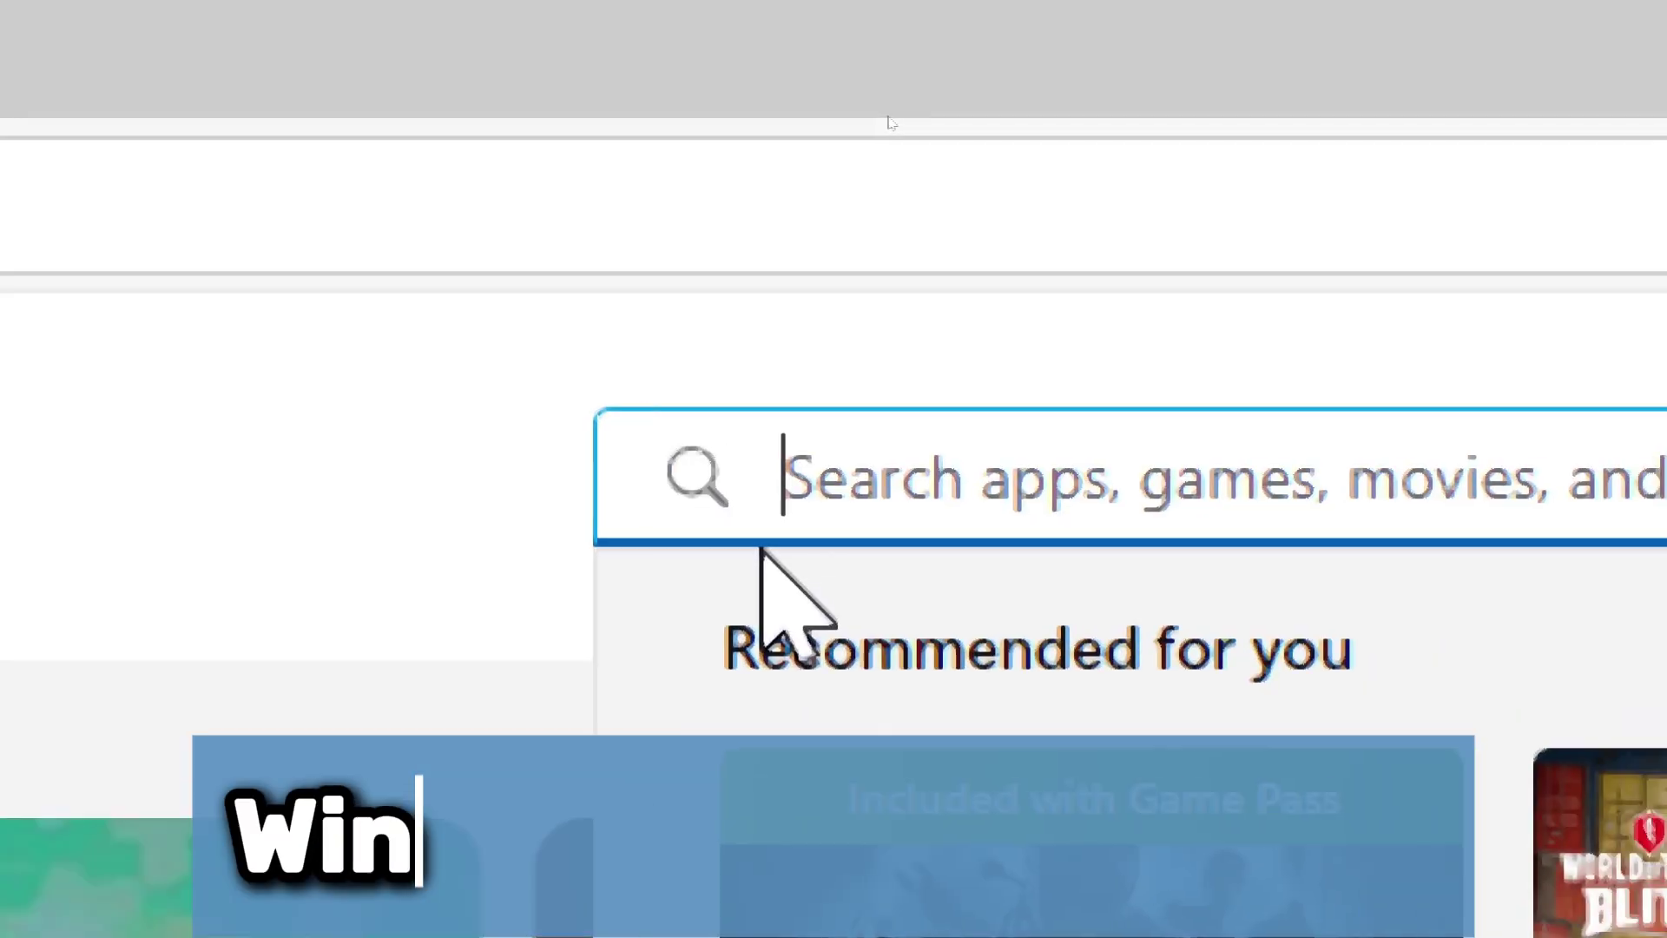
text(Window)
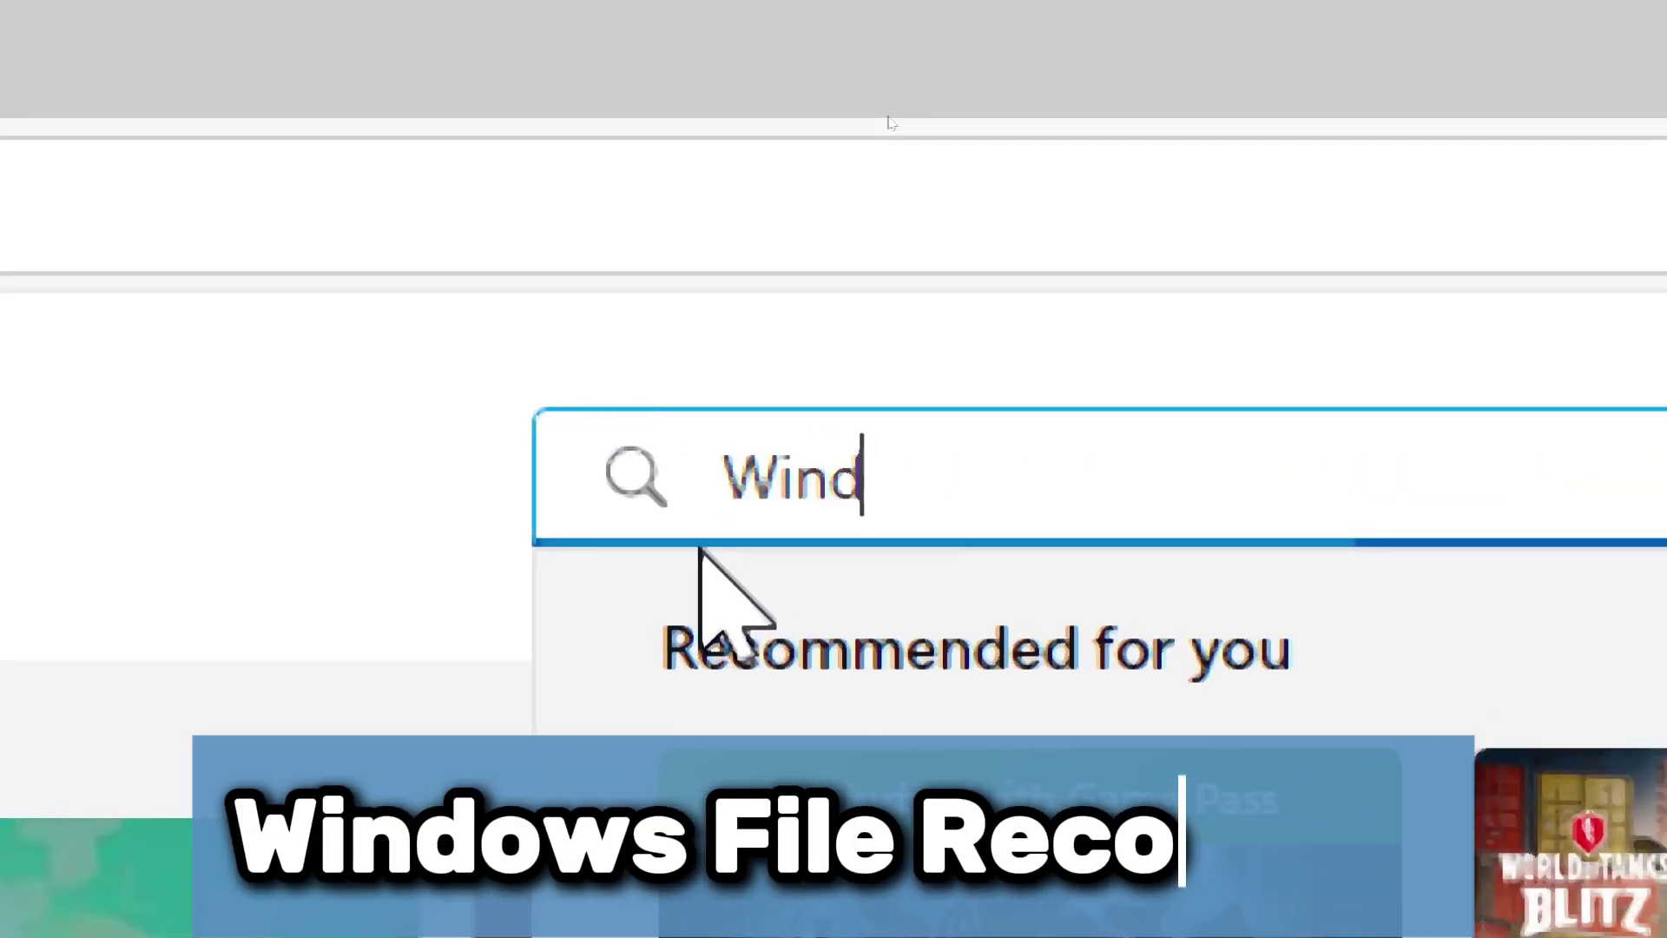
text(s )
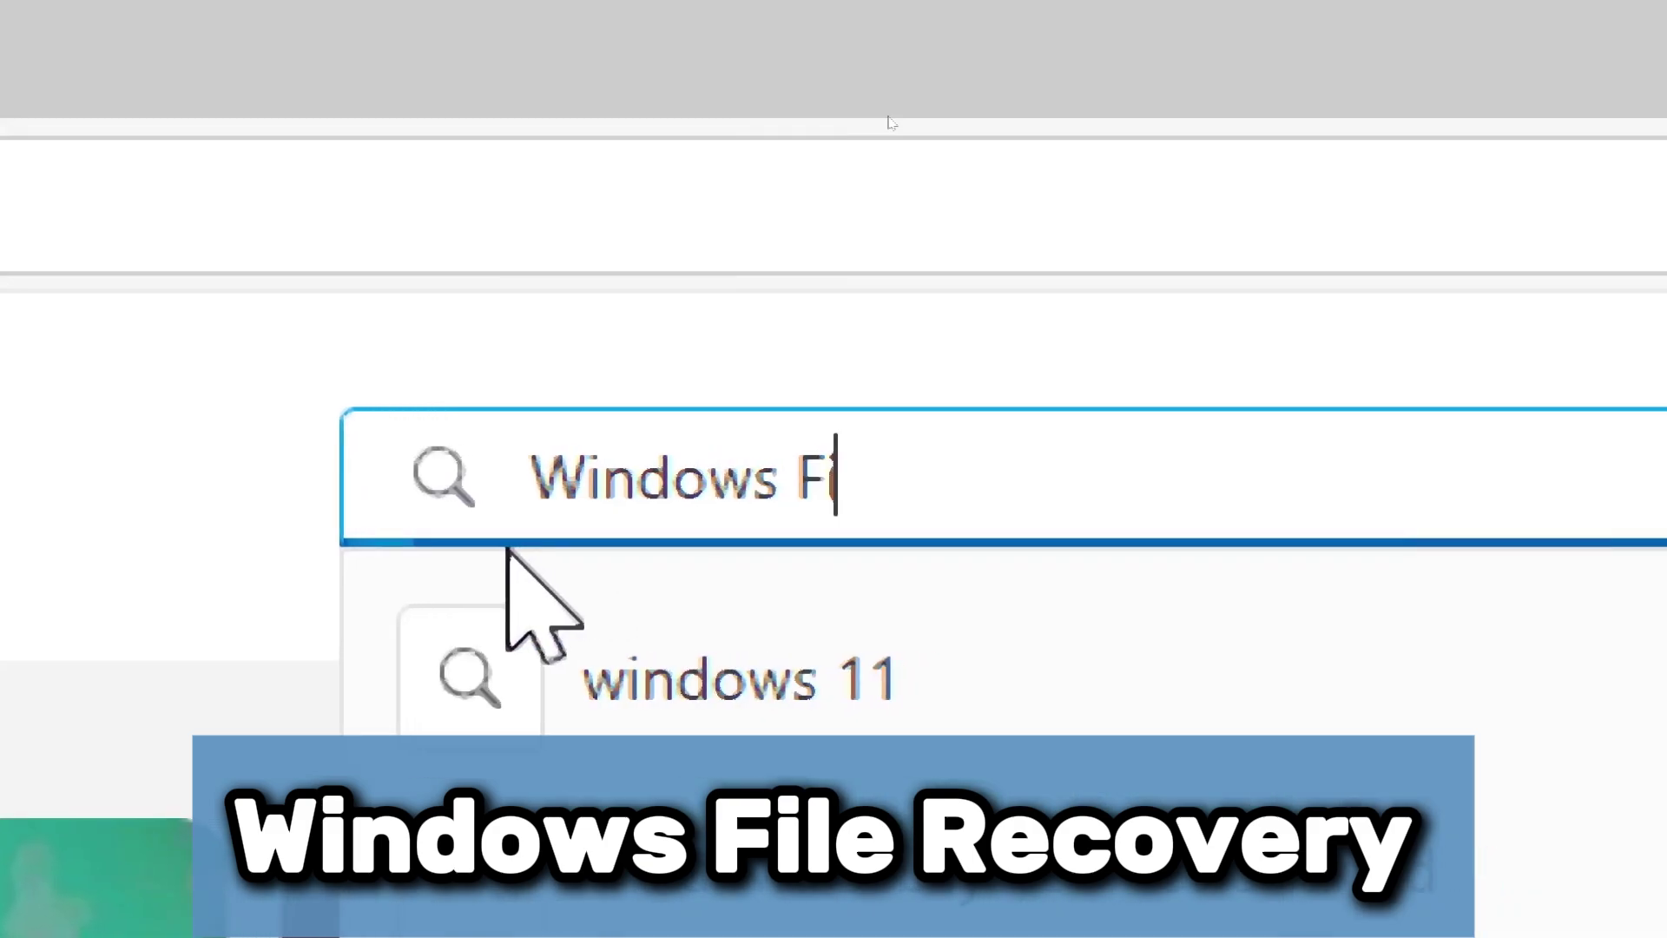
text(File Recovery)
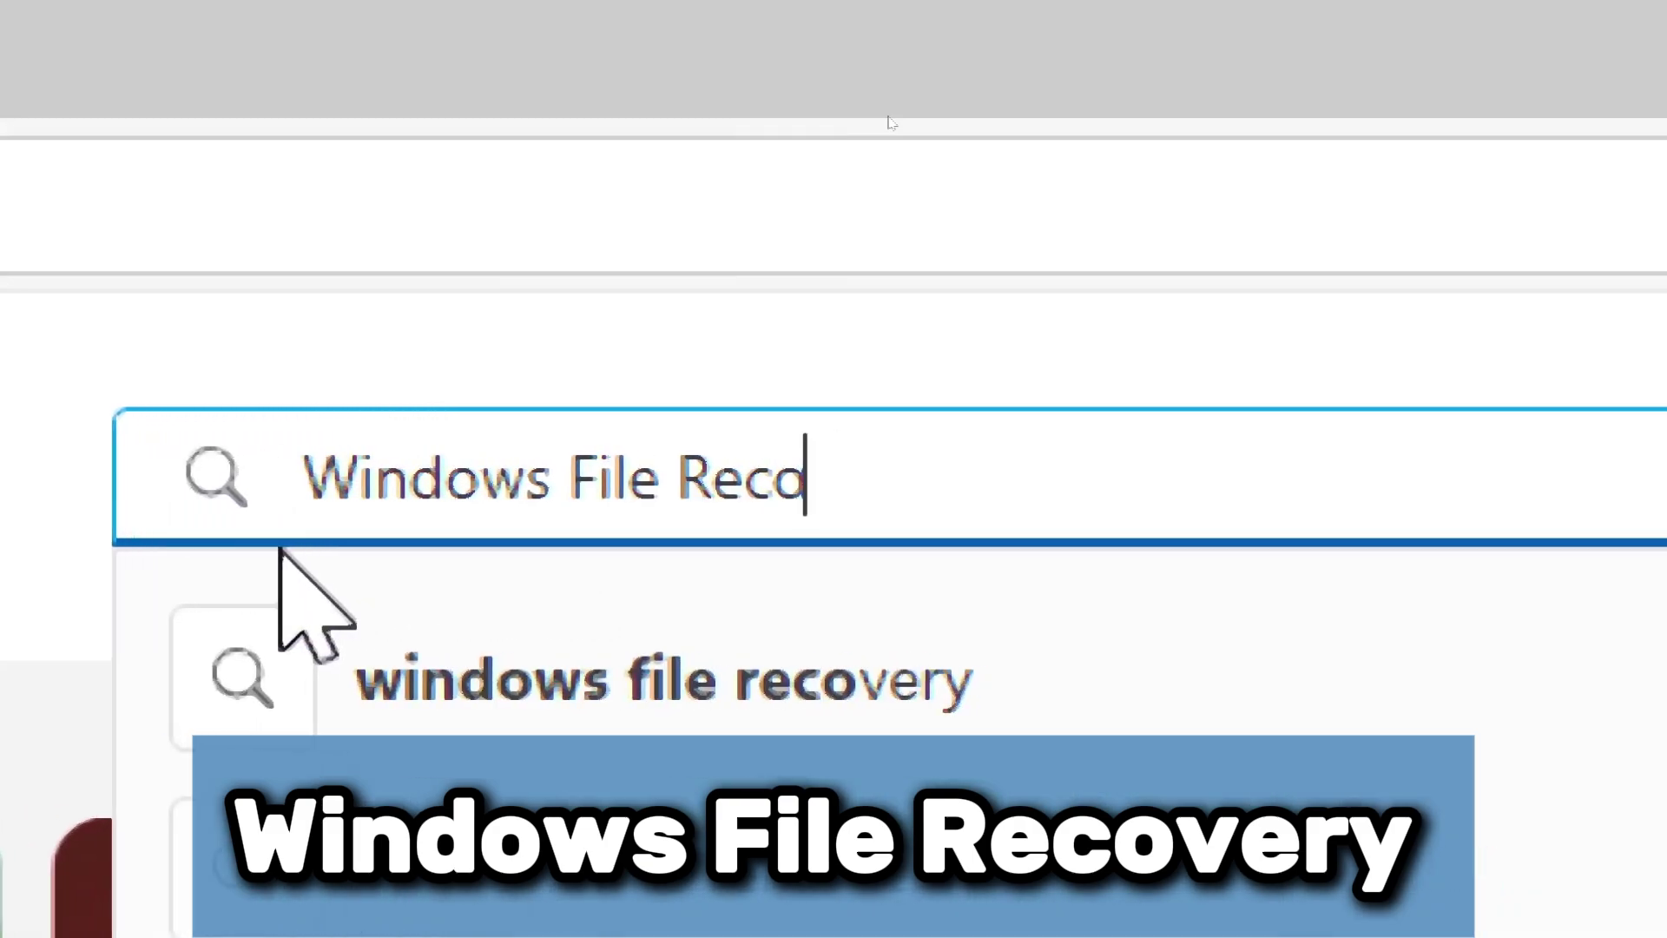
key(Return)
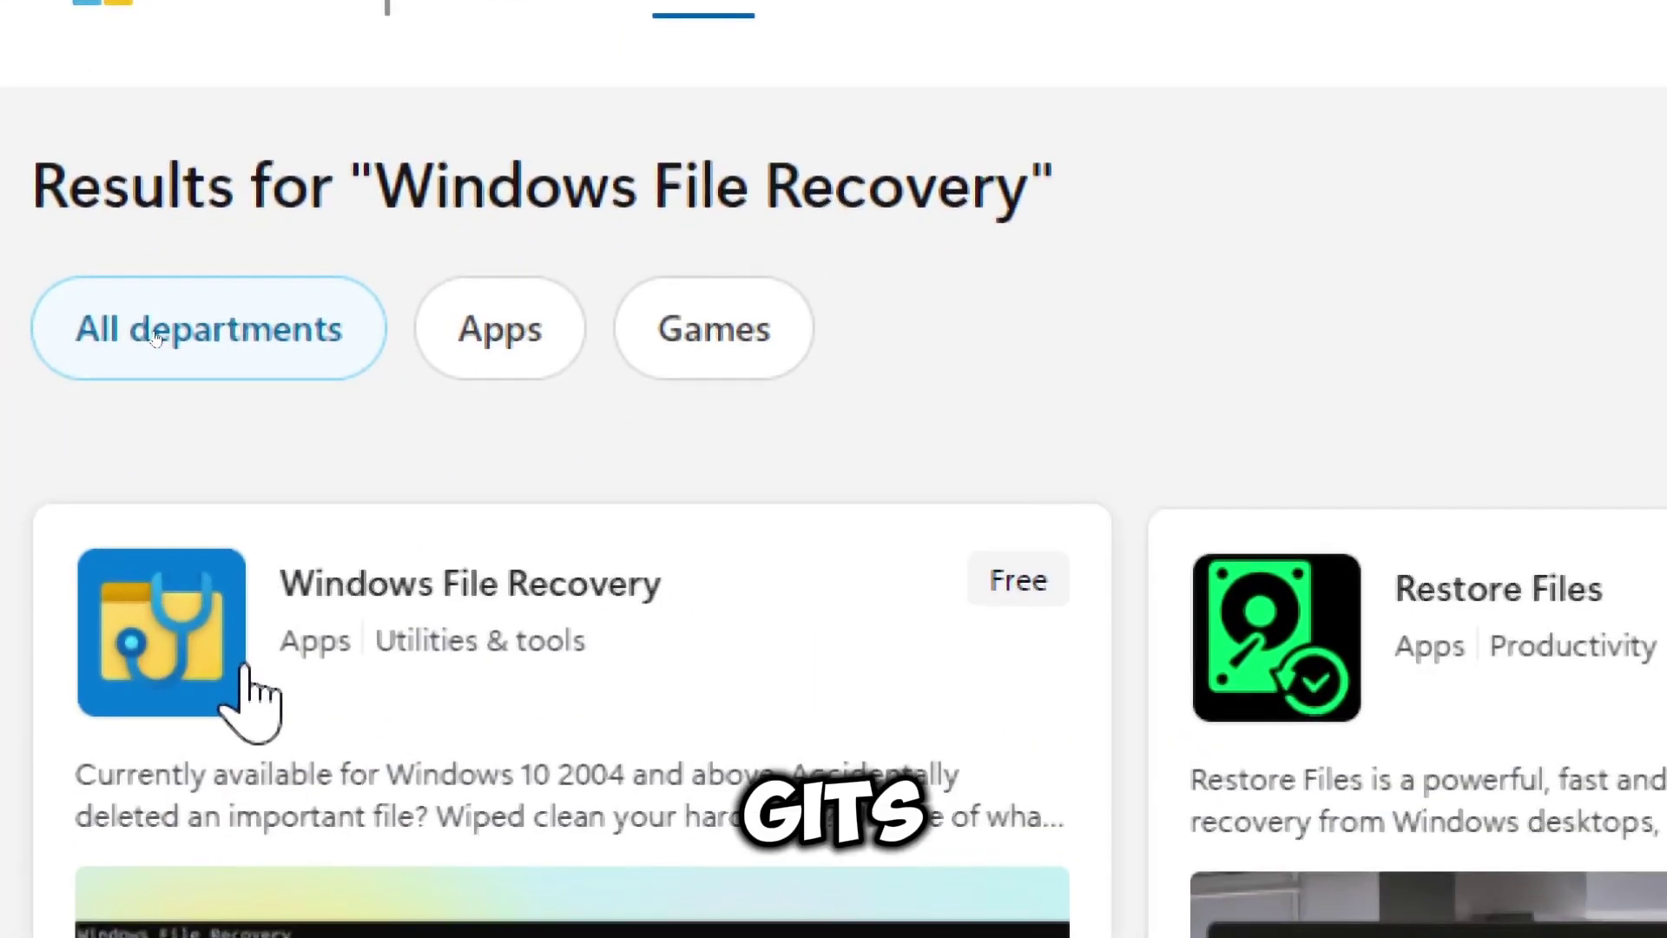
scroll(1003, 595, down, 3)
click(997, 324)
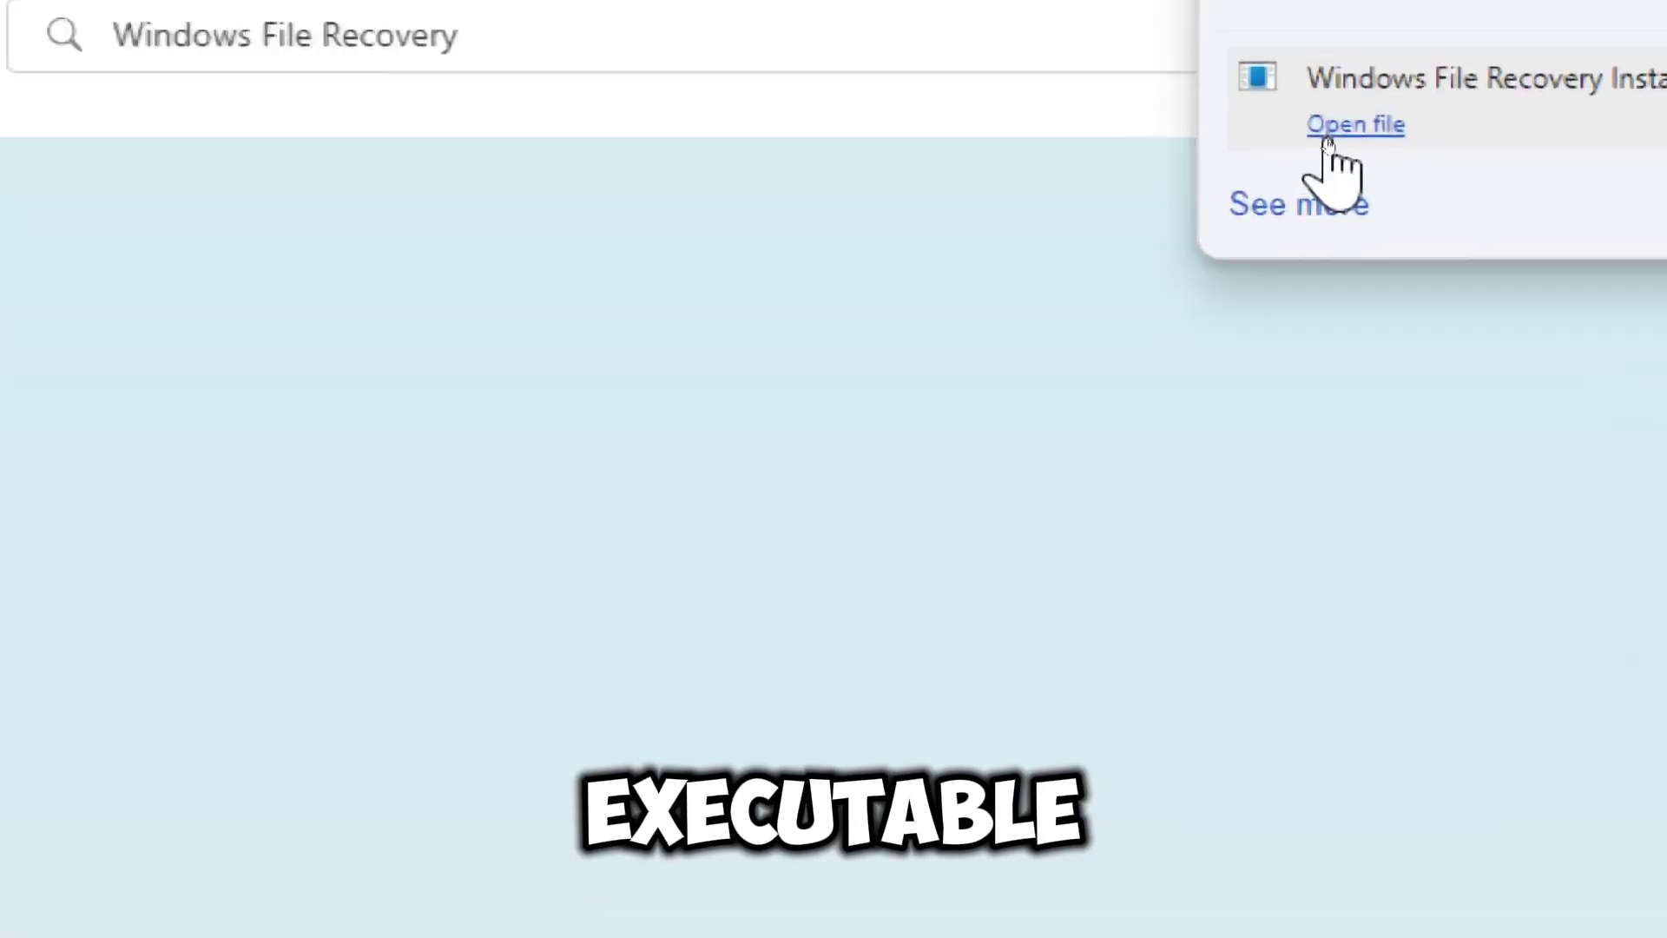
Step: Run the downloaded Windows File Recovery installer and view the winfr usage help
click(1337, 134)
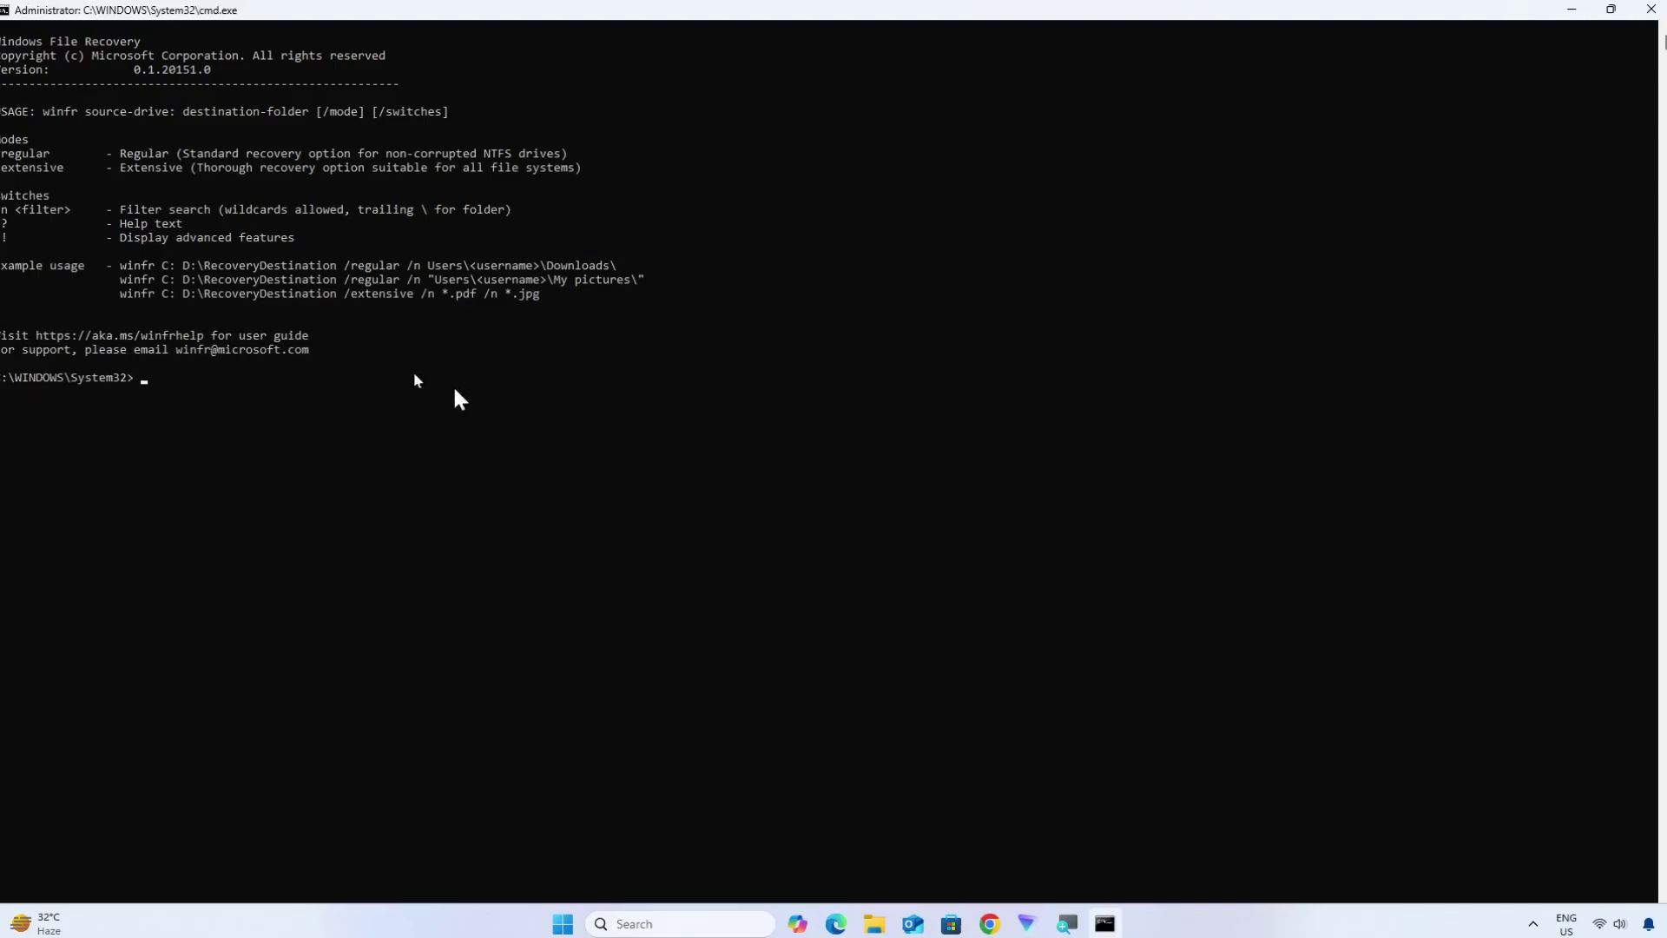
drag(1, 41, 28, 48)
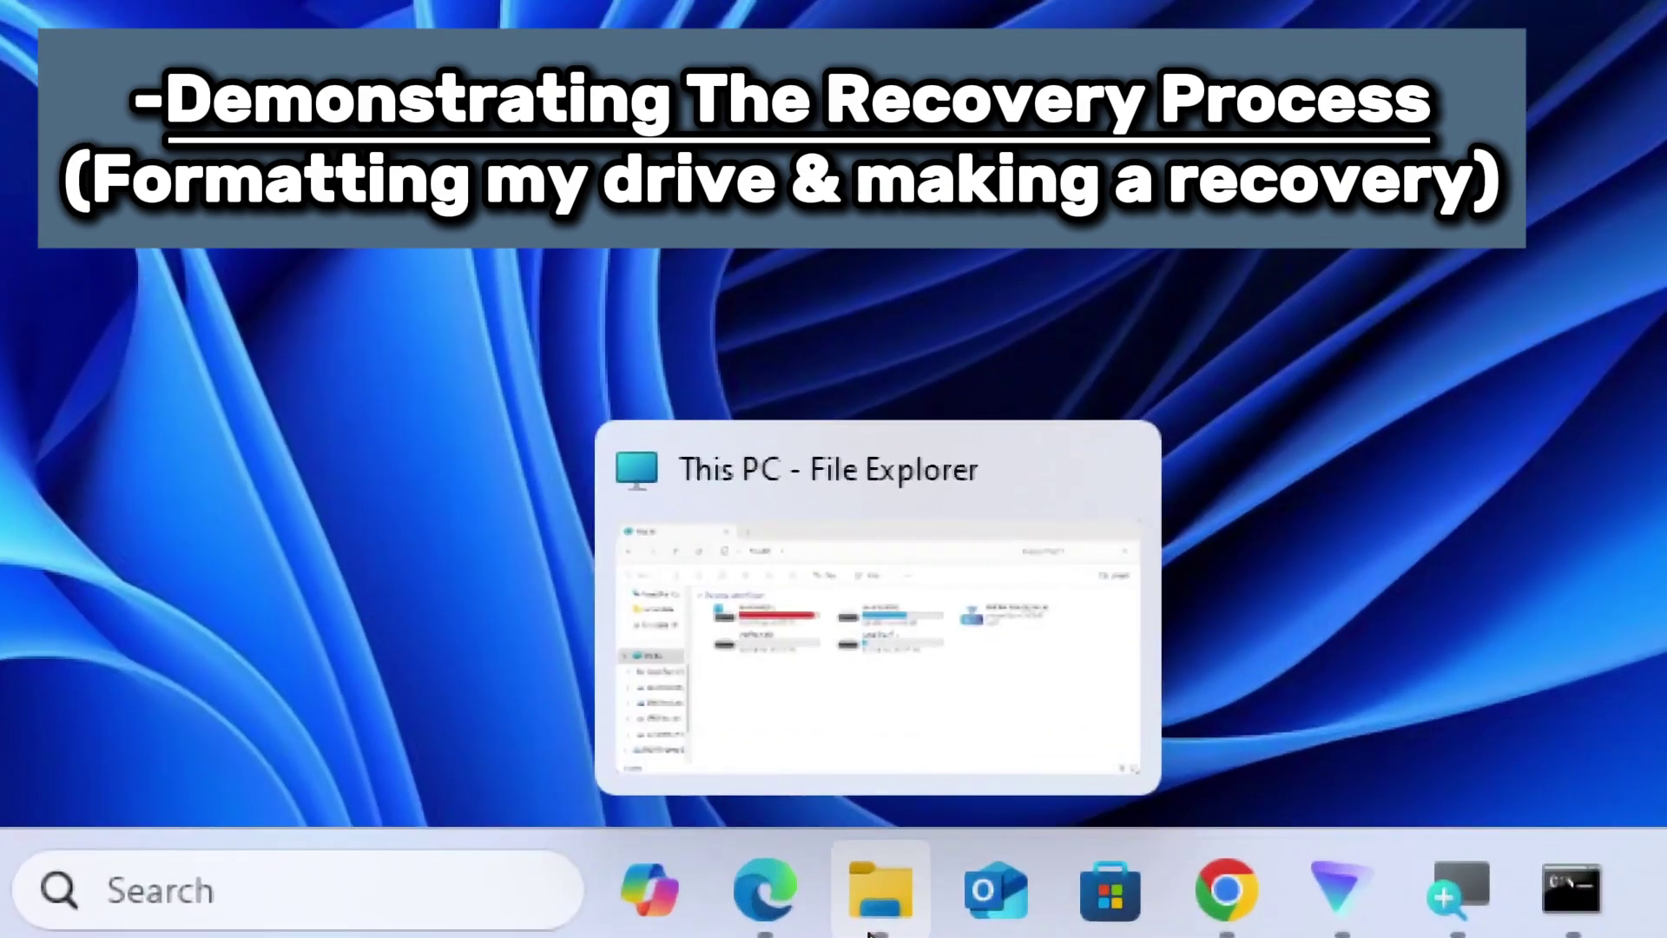
Step: Browse USB Drive (K:) in File Explorer to check its files, then return to This PC
click(873, 924)
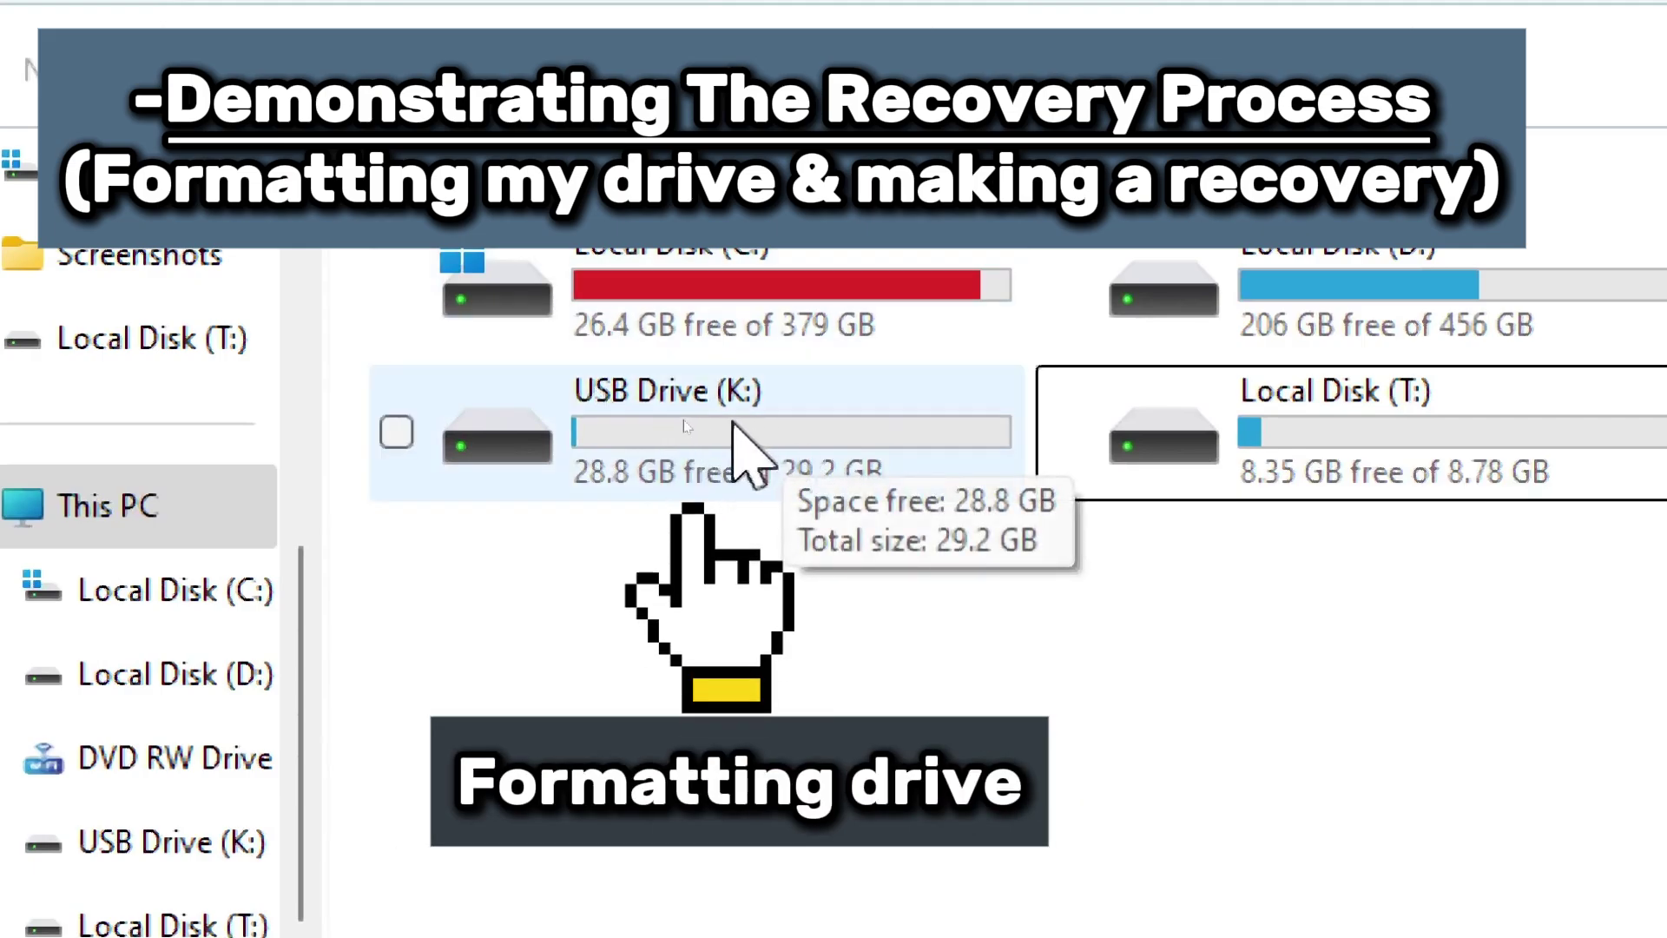
click(683, 424)
double_click(680, 423)
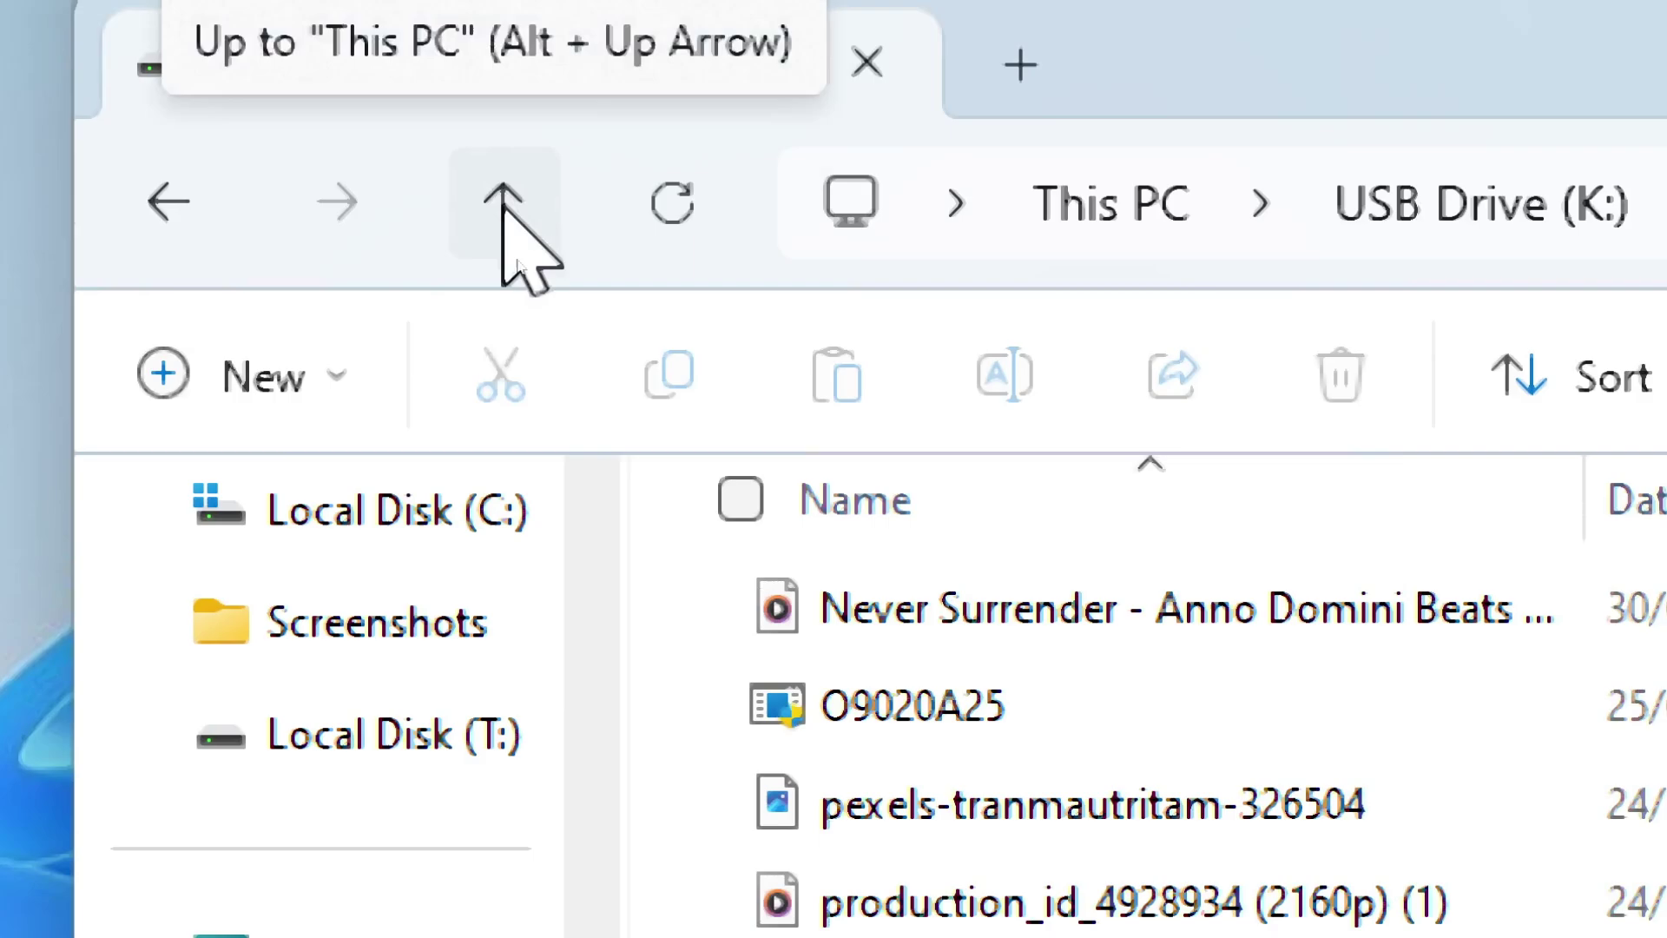
click(501, 77)
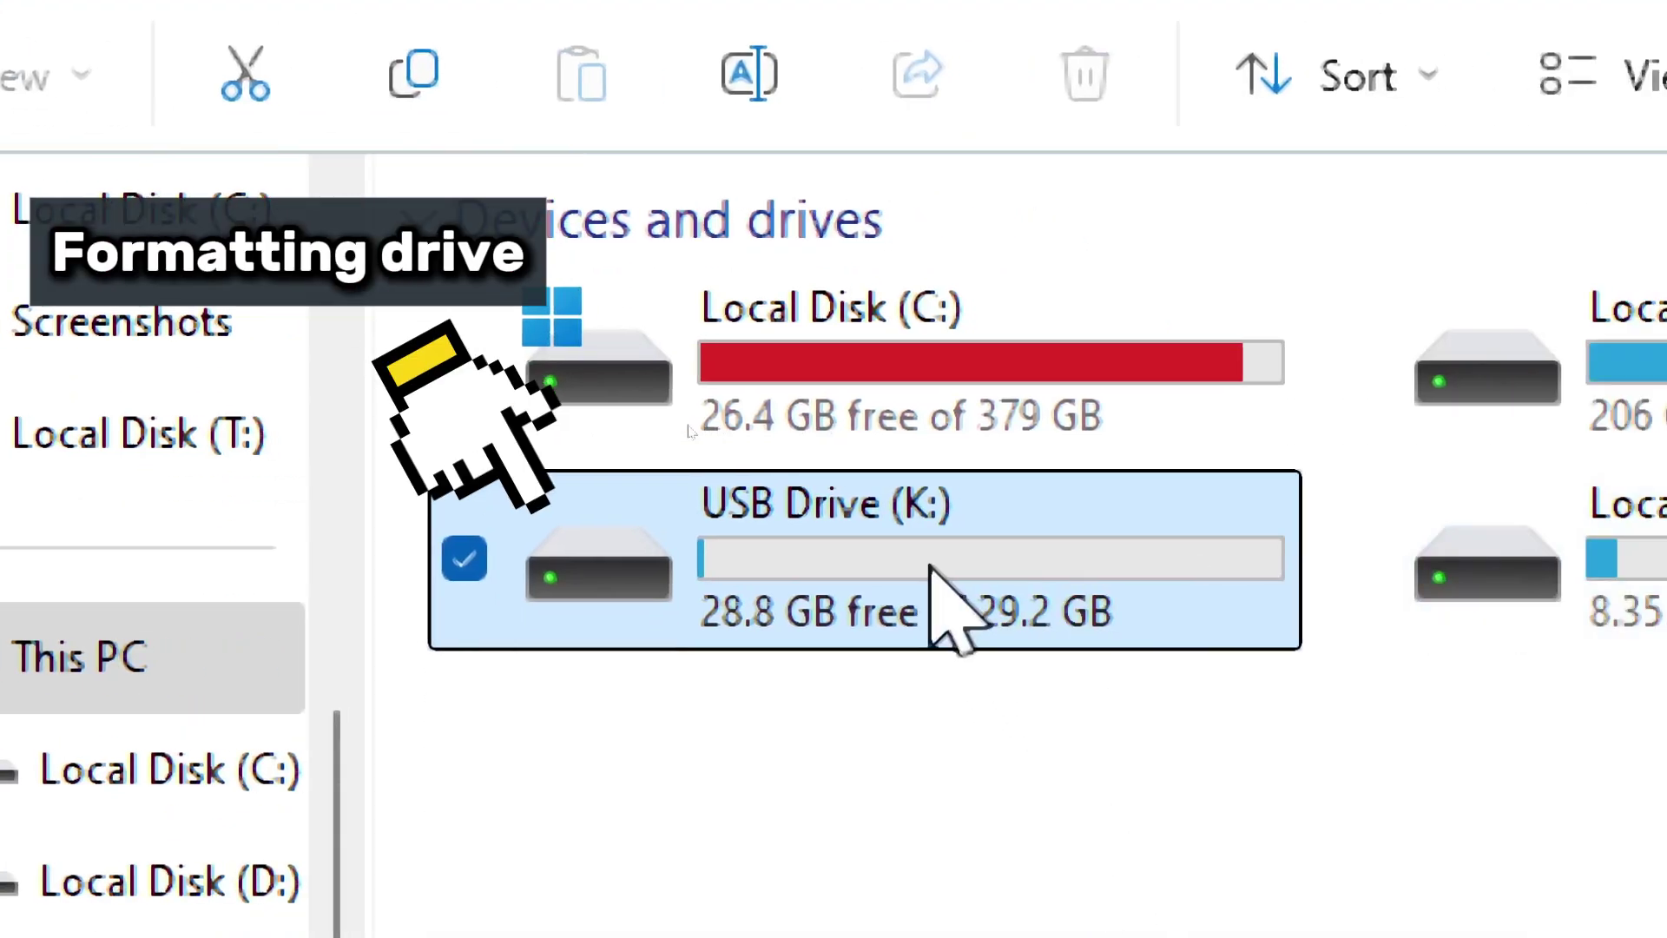
Step: Format USB Drive (K:) as NTFS, accepting the data-erase warning, and return to This PC
right_click(930, 568)
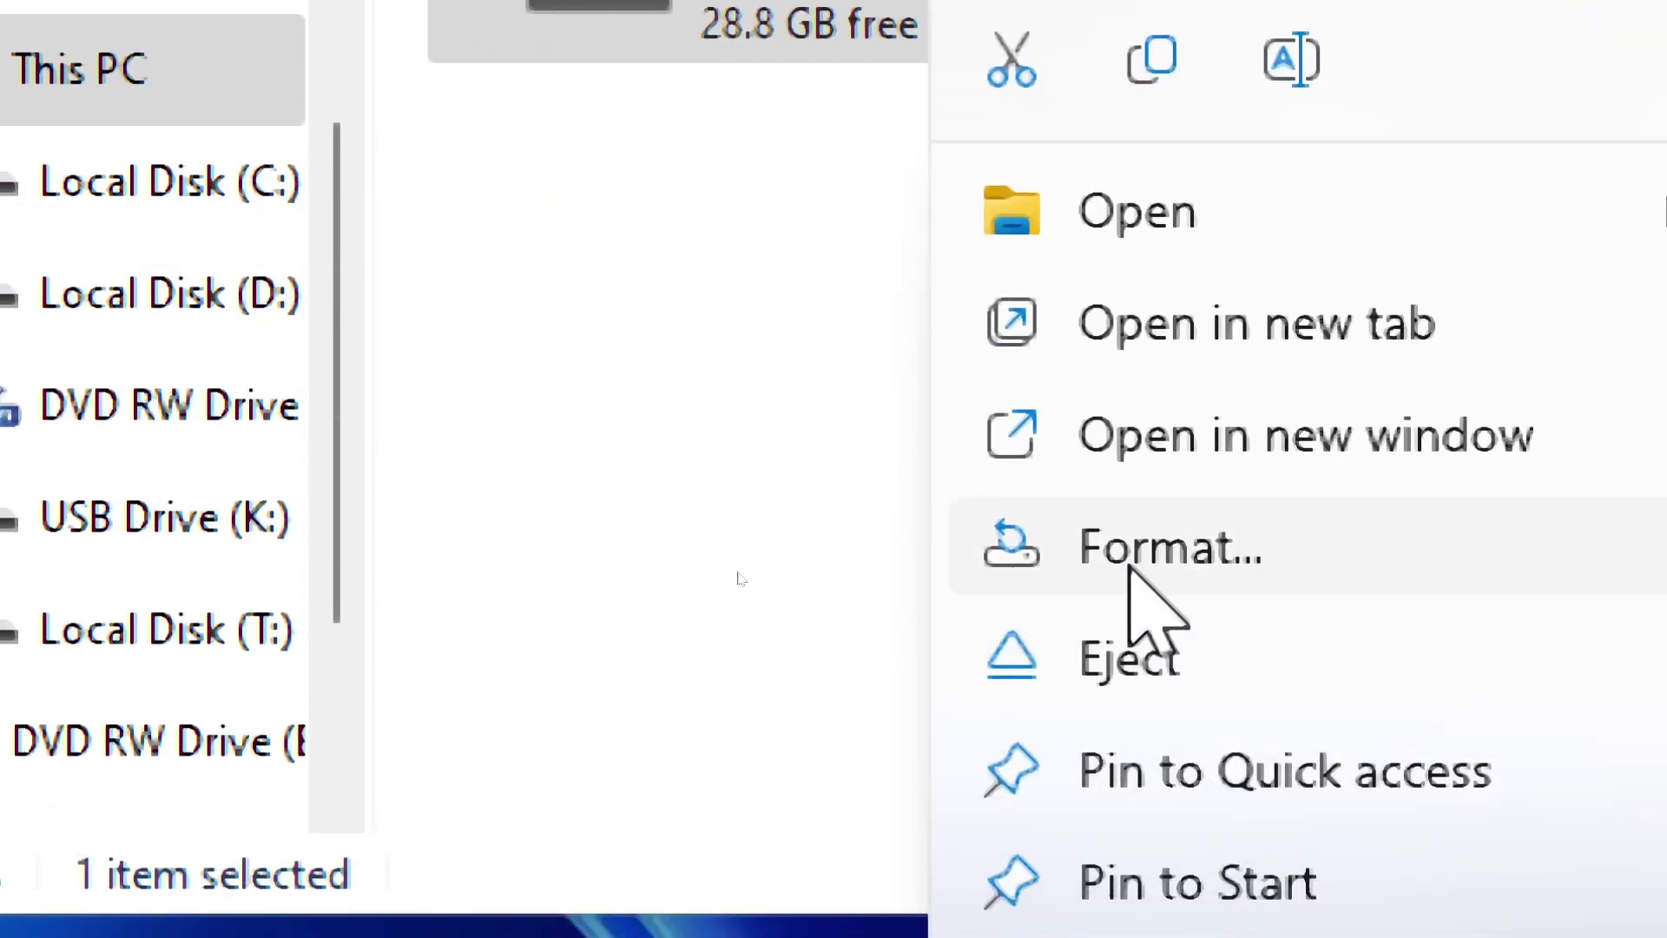
click(1133, 555)
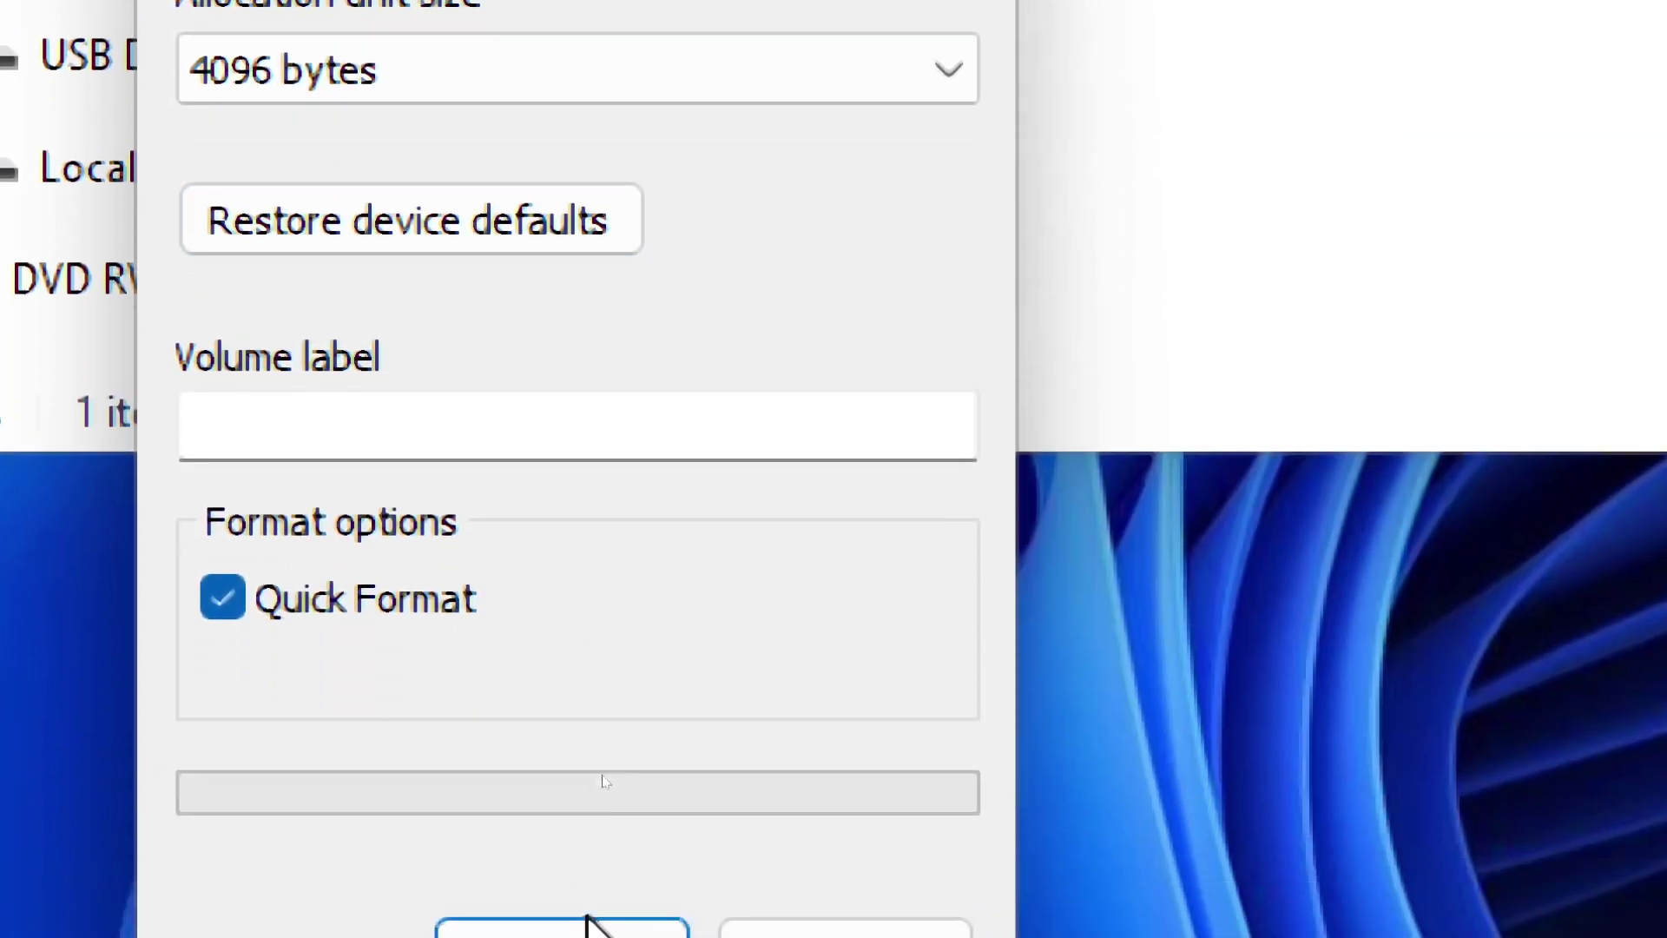
click(555, 829)
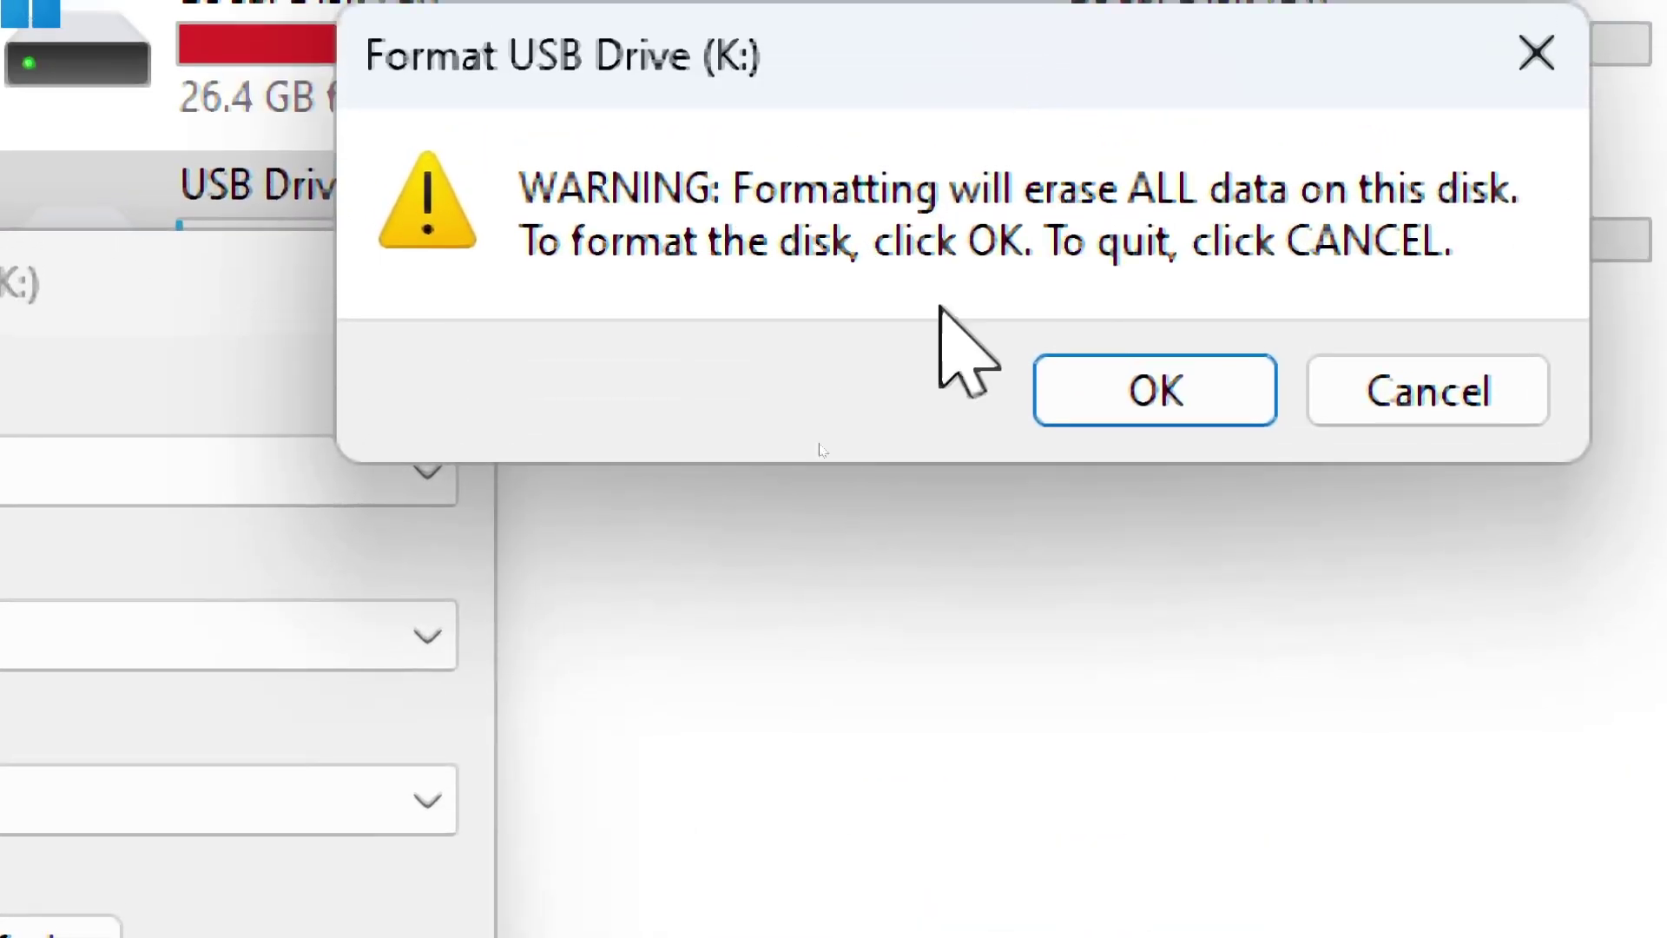
click(1164, 395)
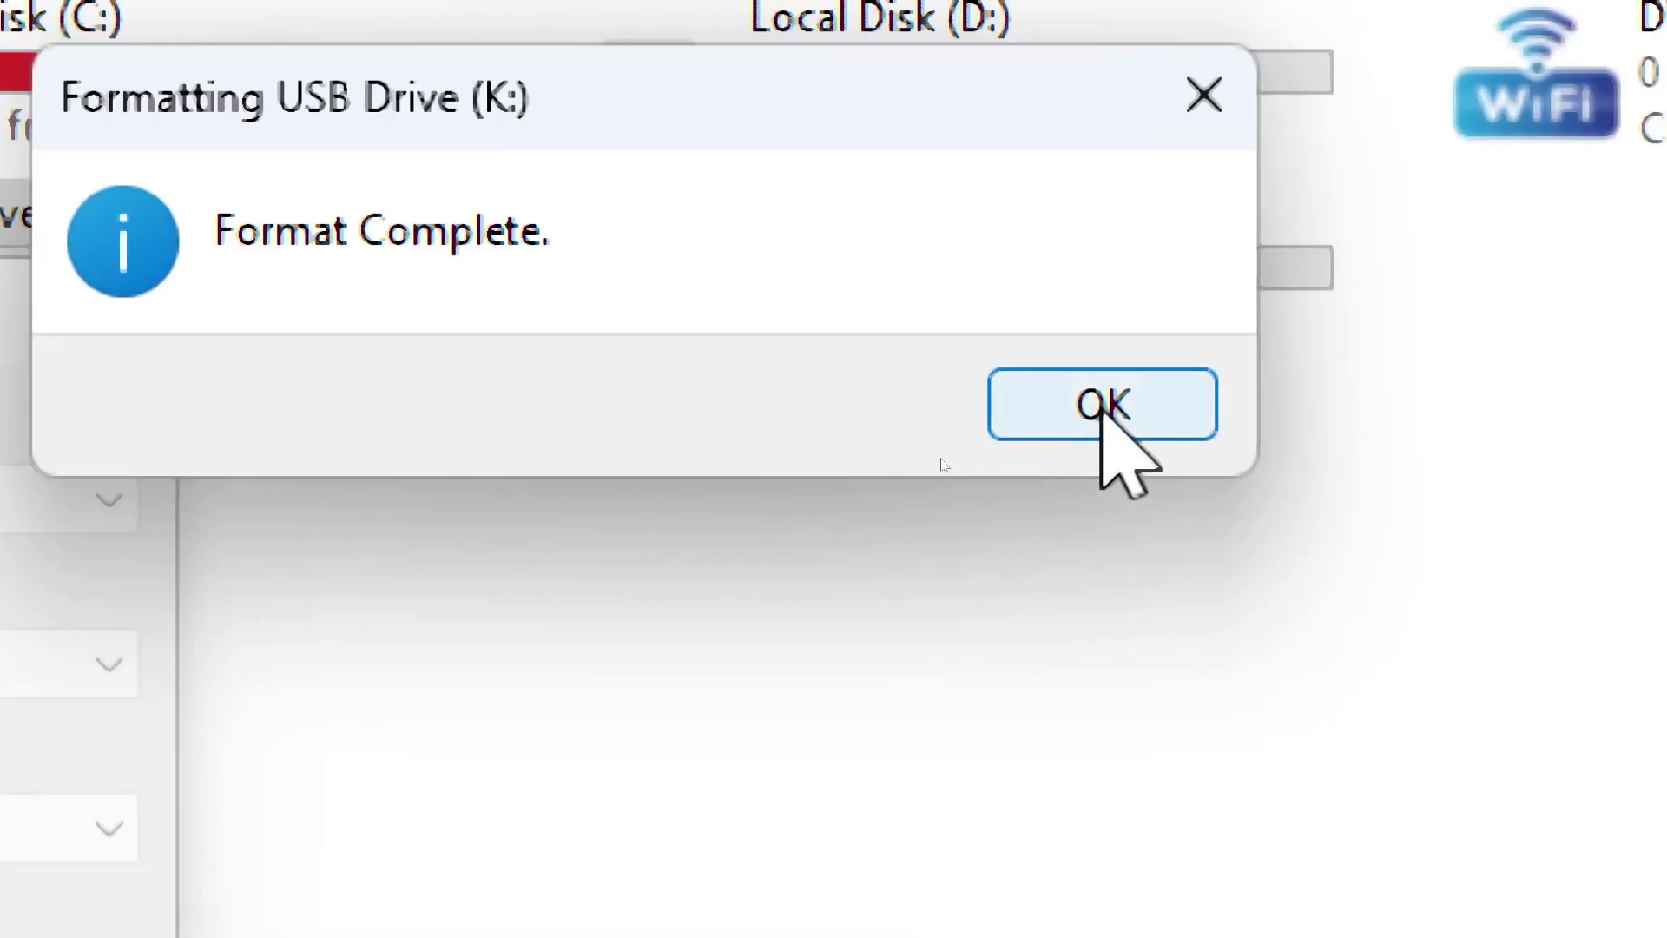
click(1660, 405)
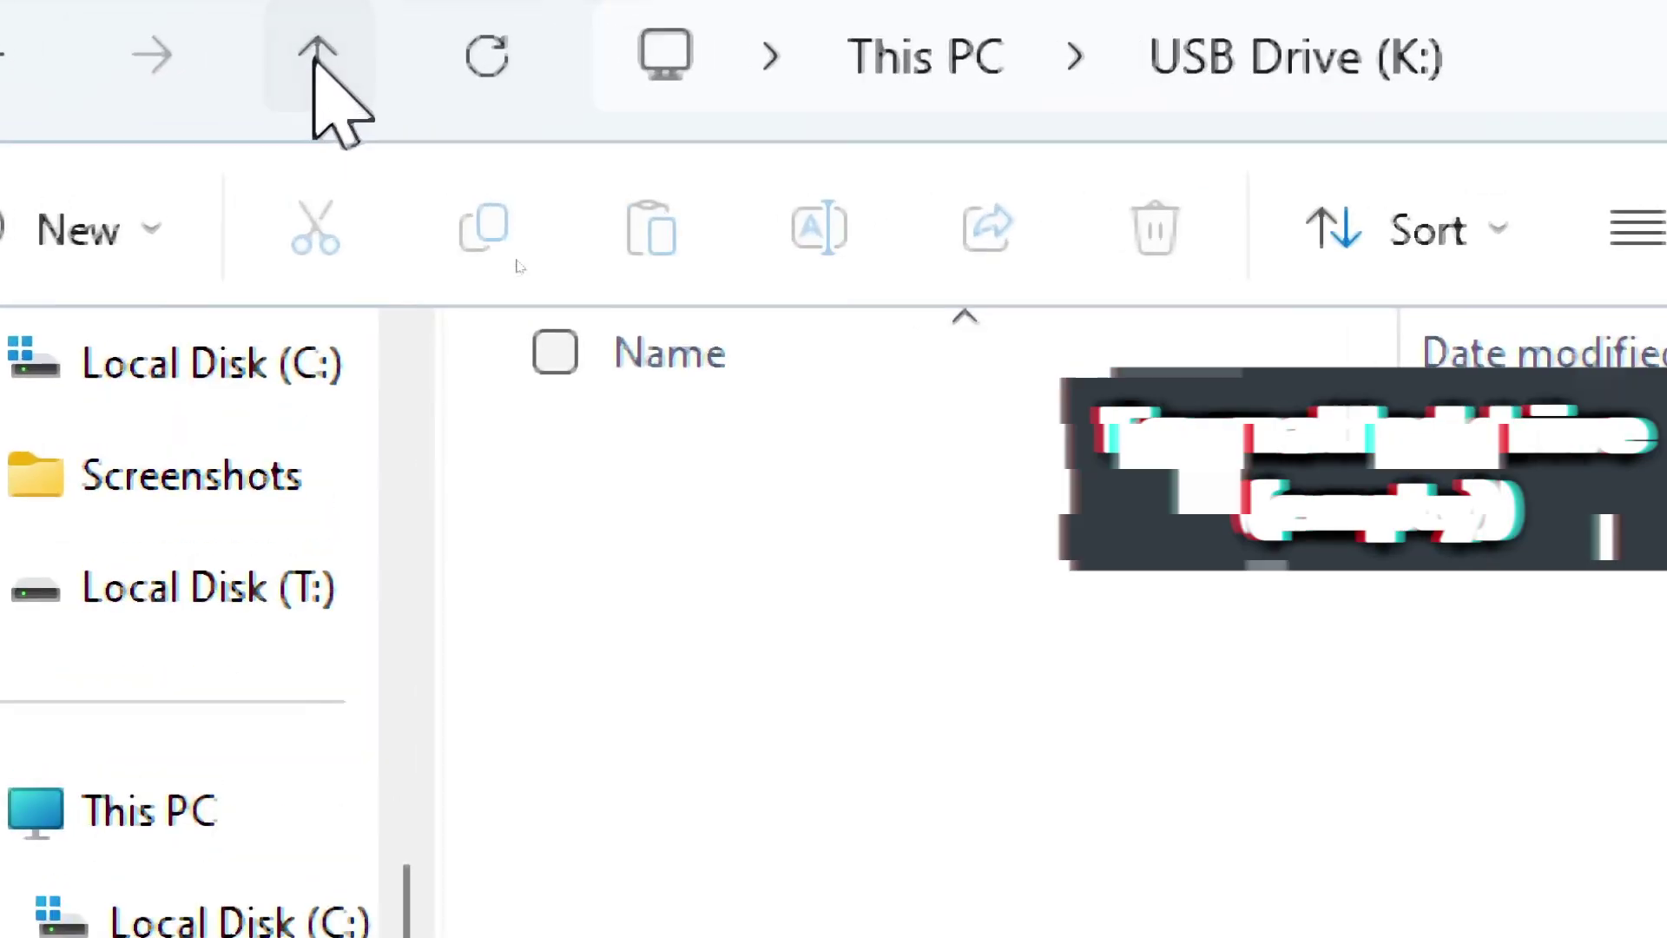
click(314, 62)
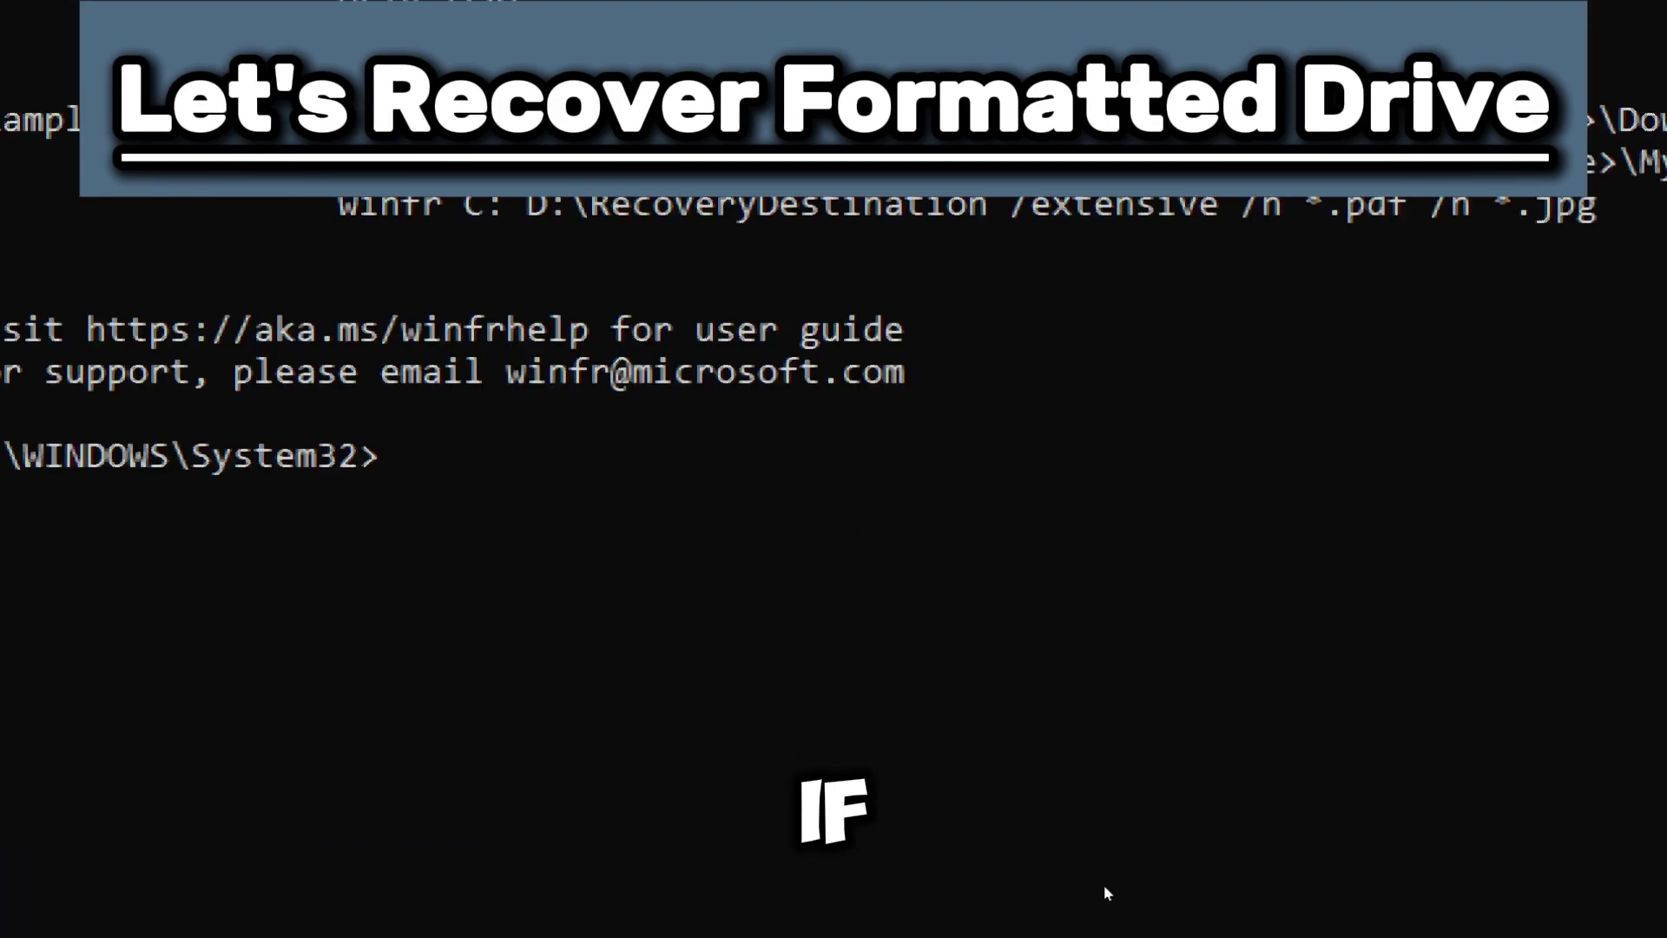
Step: Run 'winfr k: T: /extensive' to recover drive K: onto Local Disk (T:)
drag(3, 483, 320, 471)
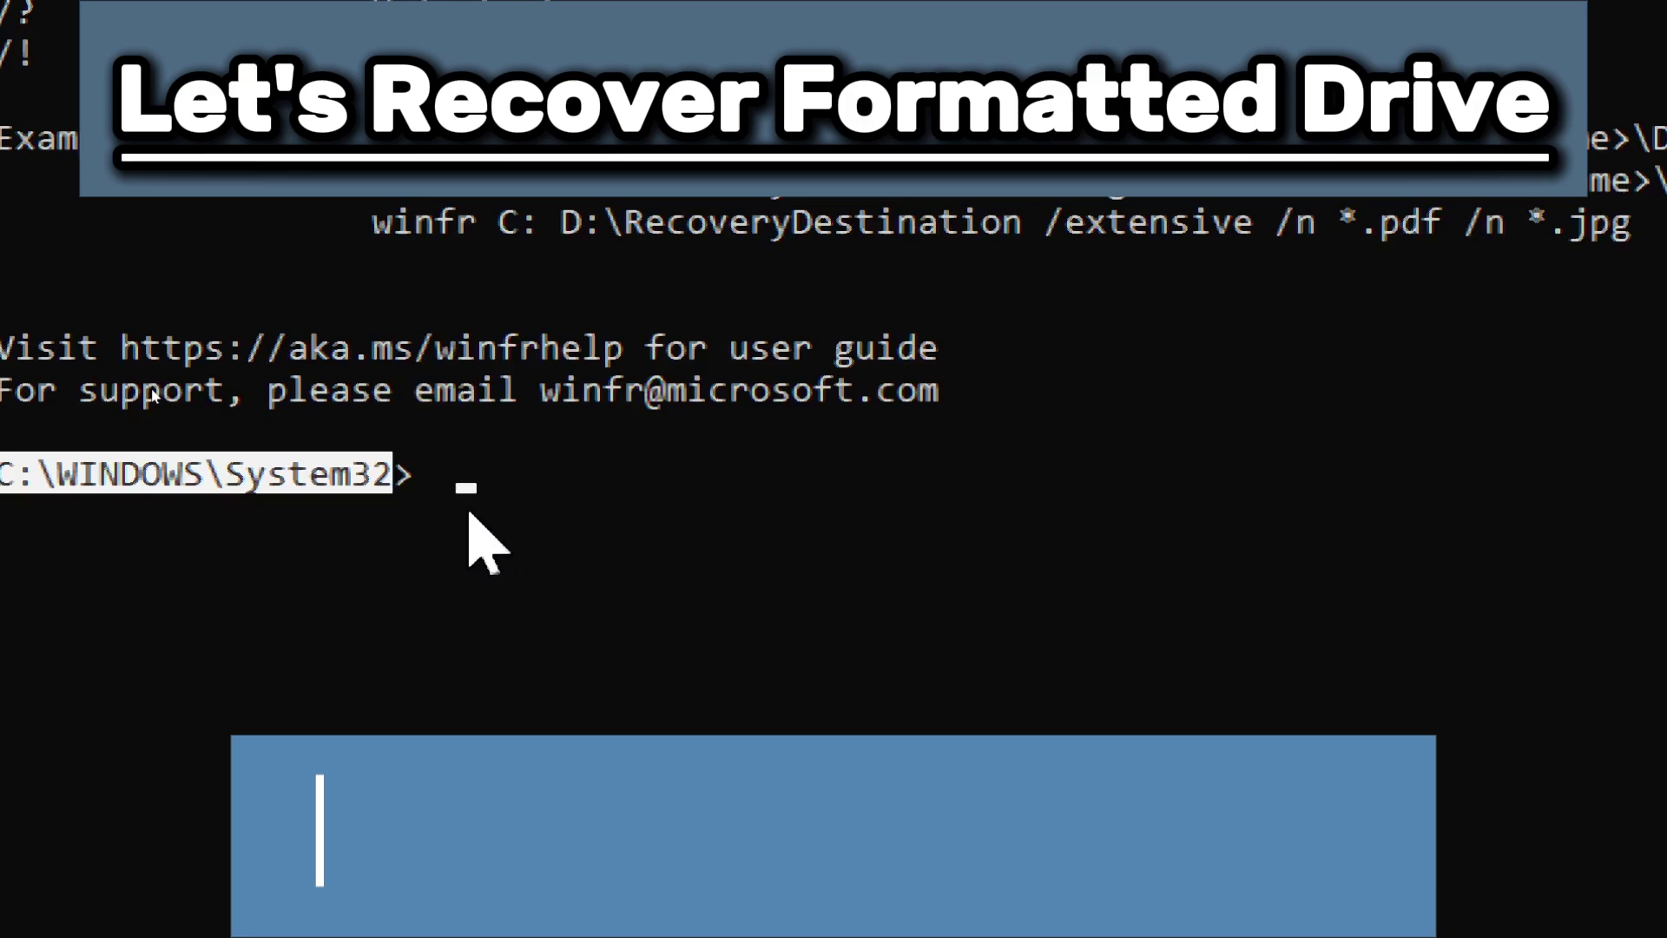
text(winfr C: D: /extensive)
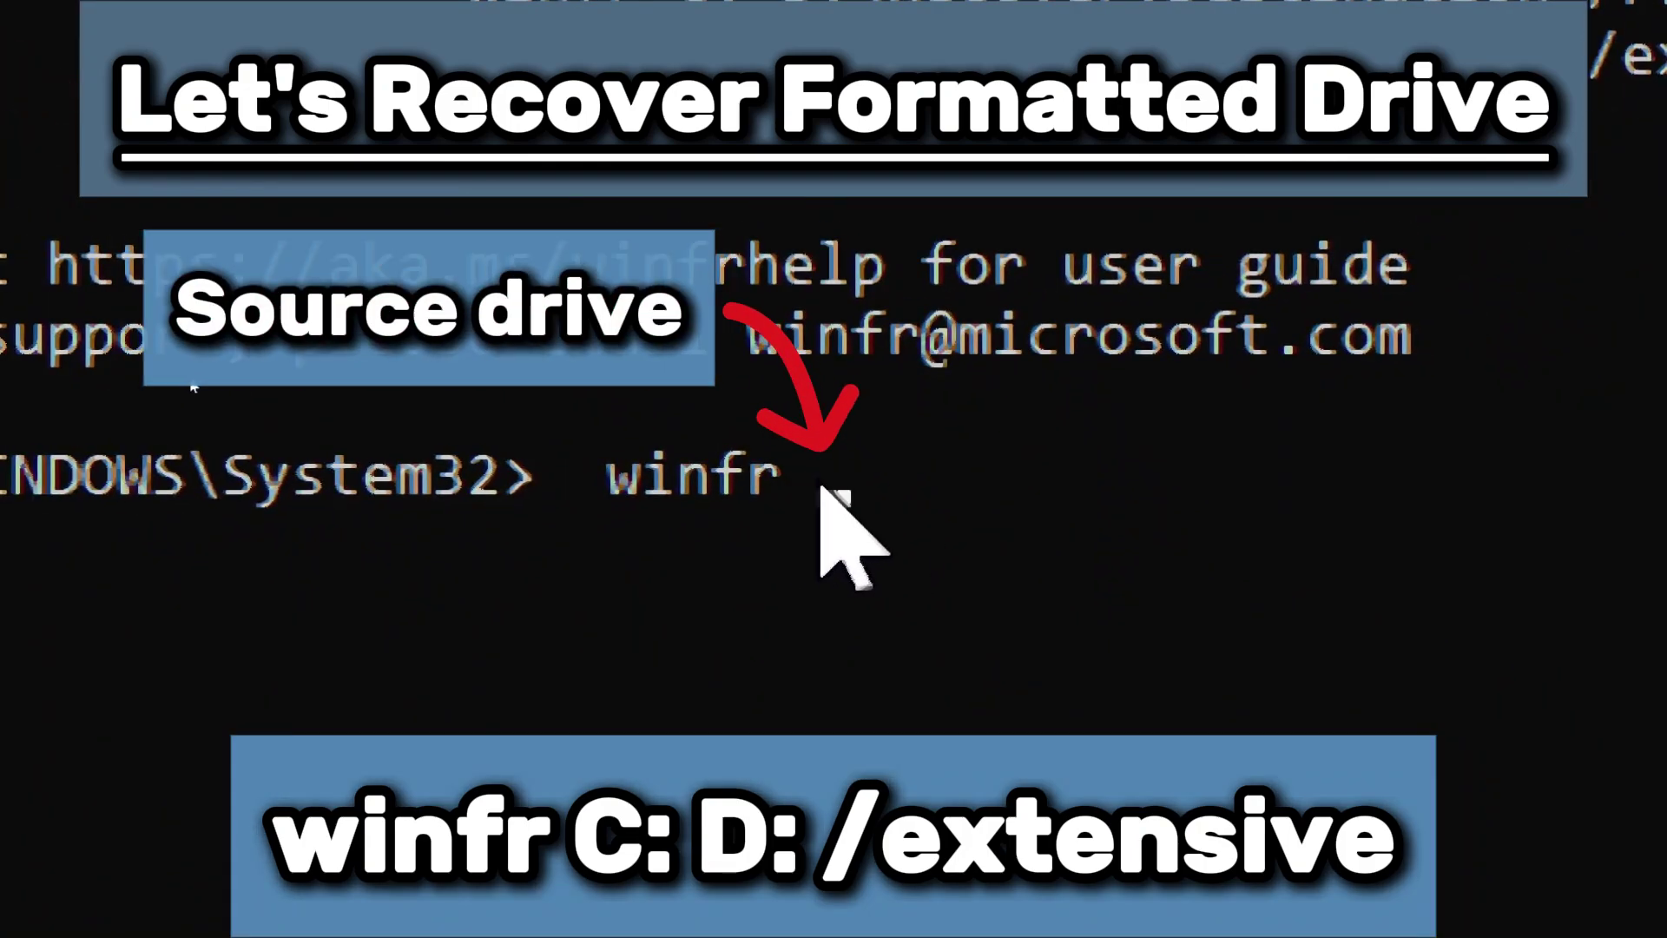
text(k)
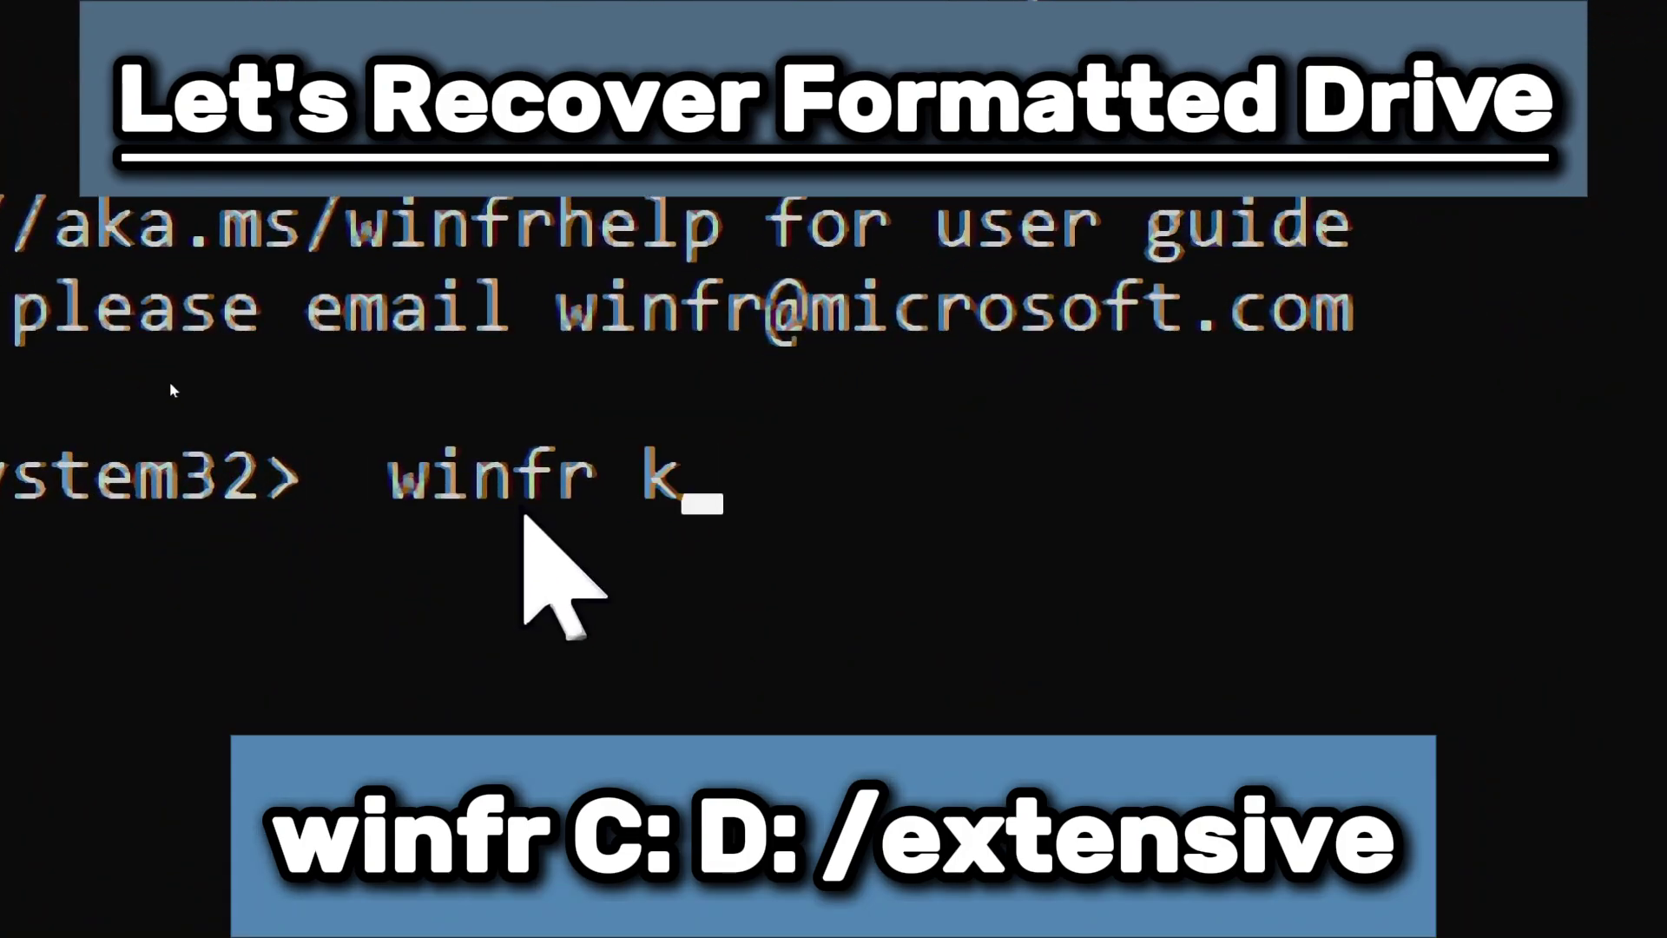
text(:)
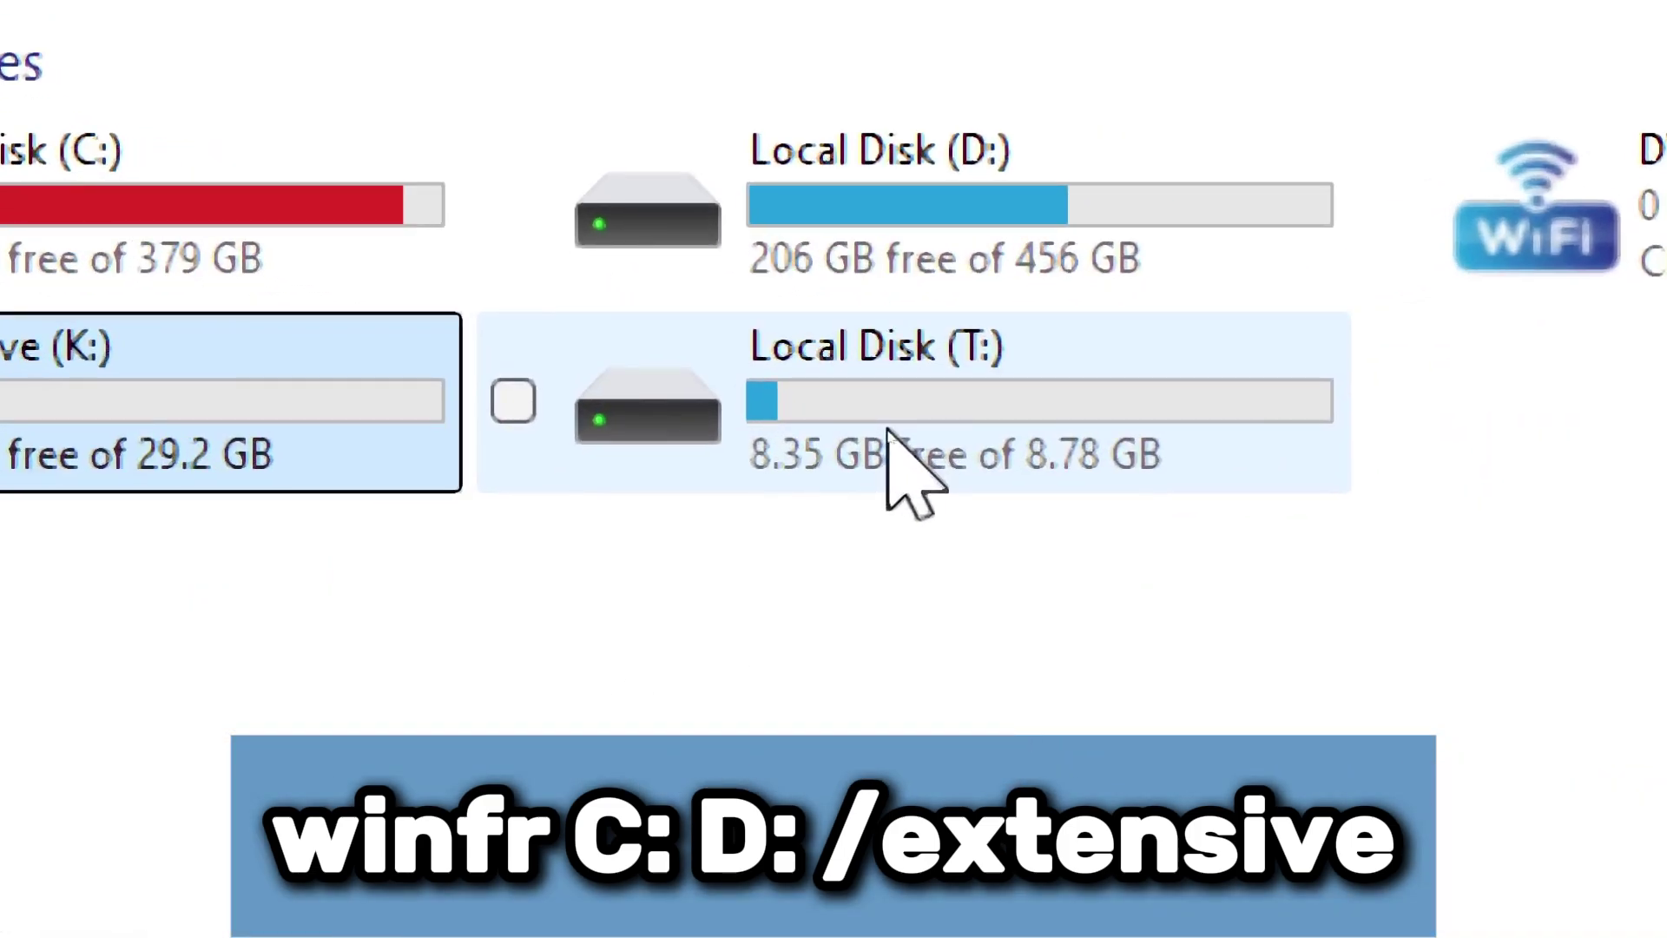
click(966, 458)
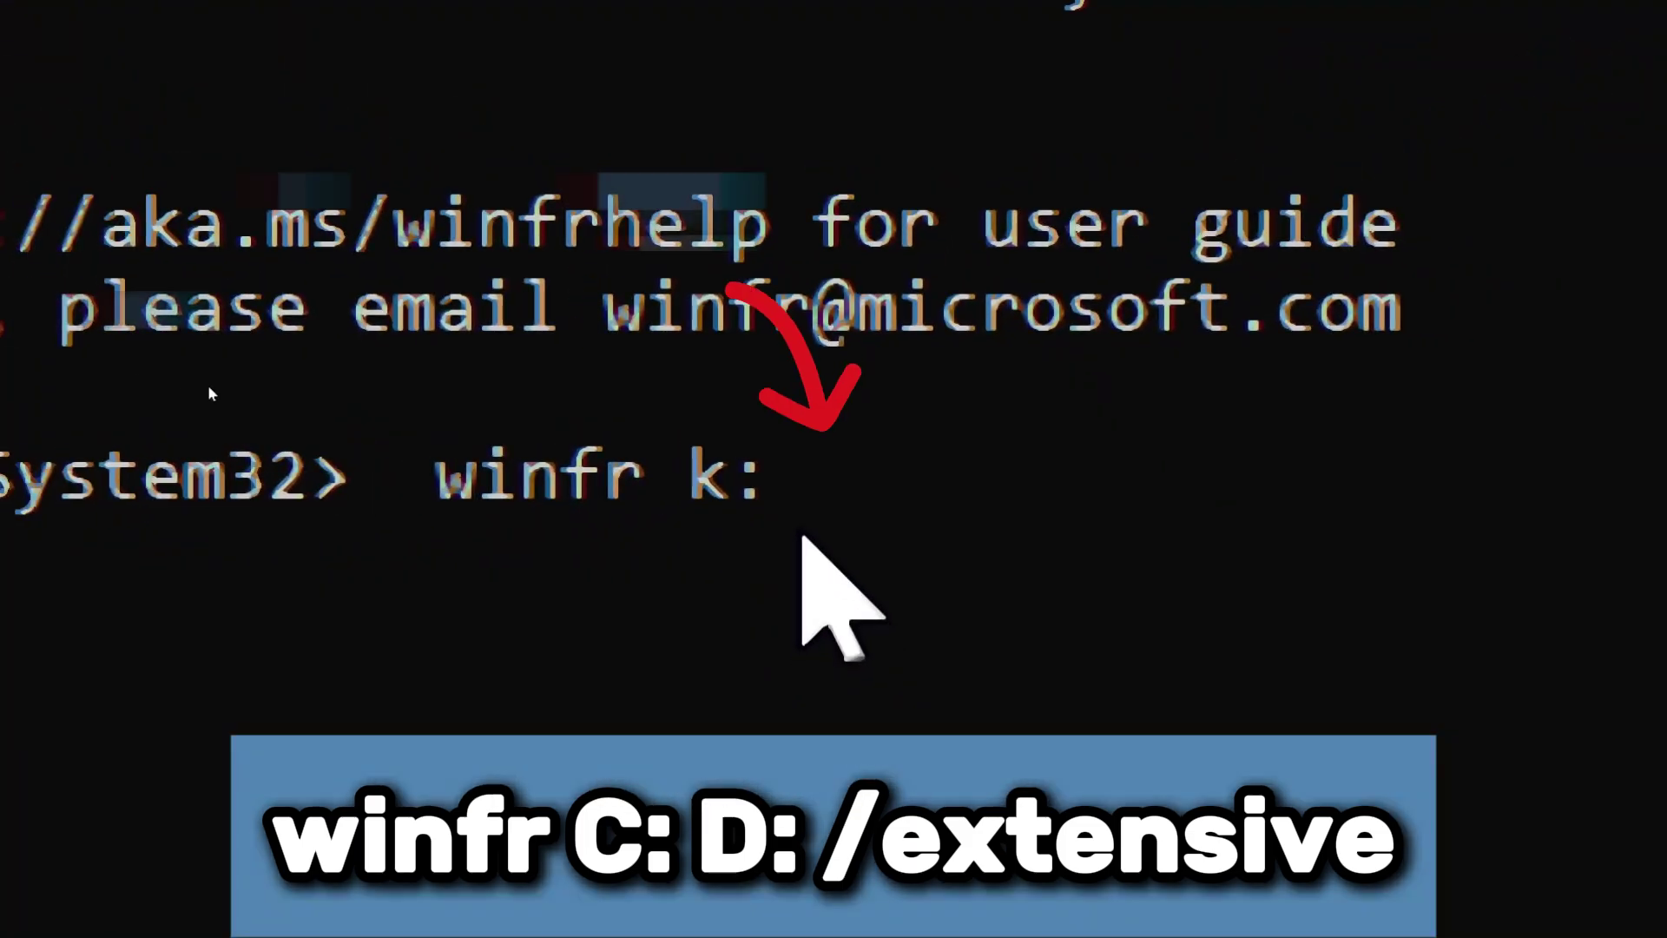
text(T)
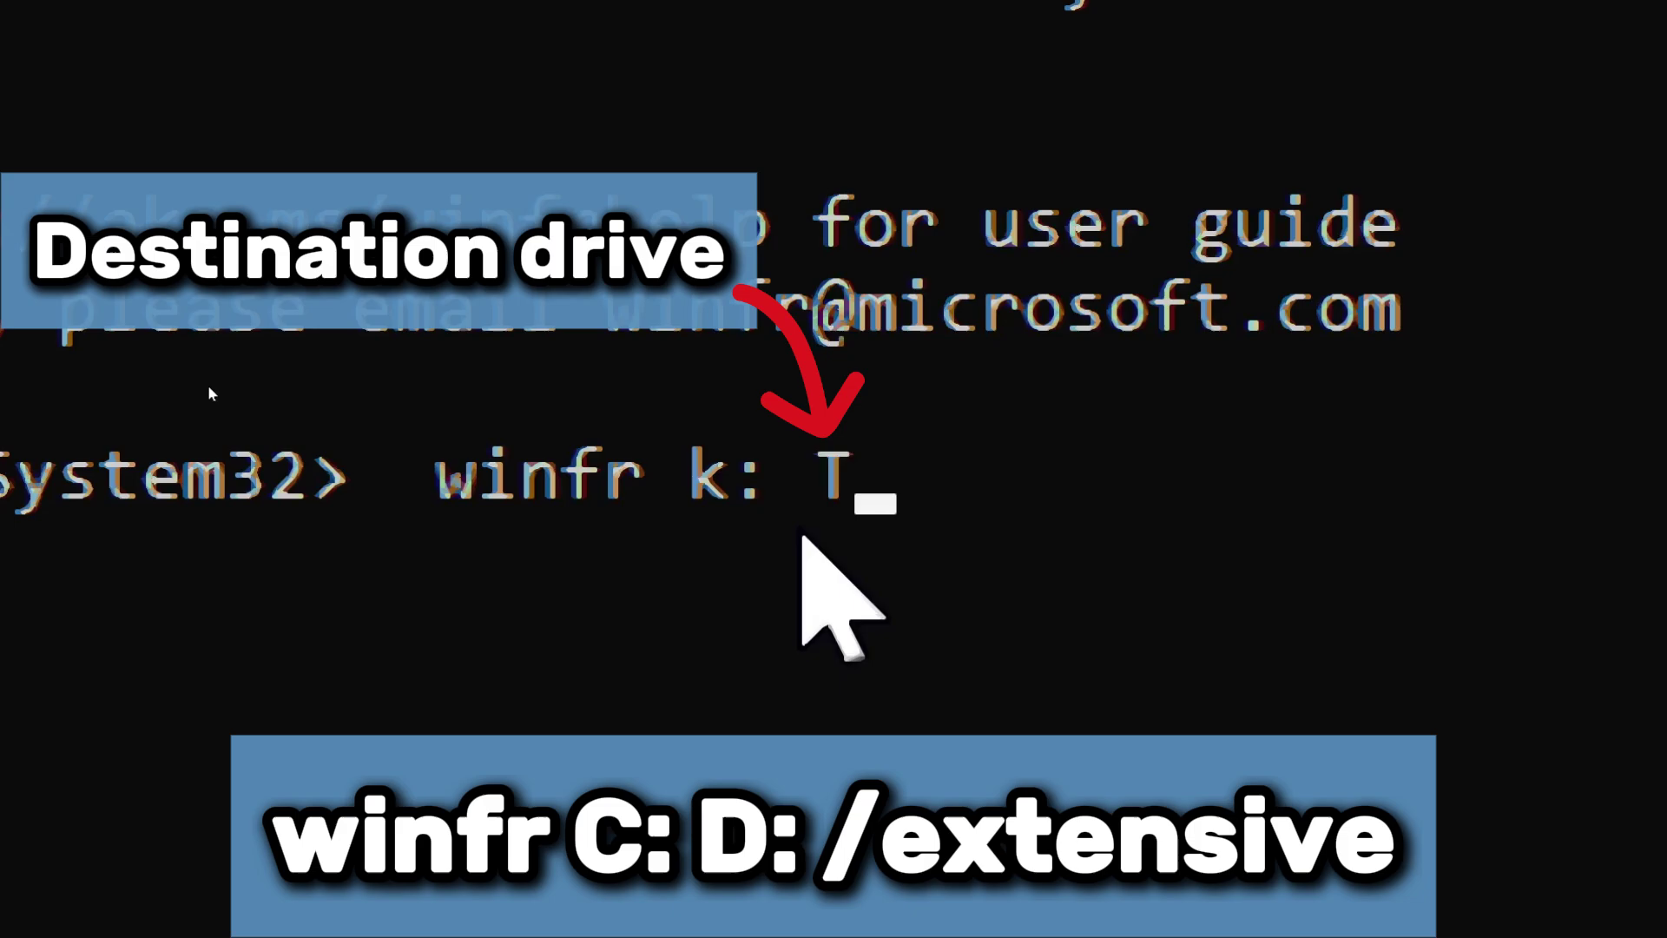
text(: /exte)
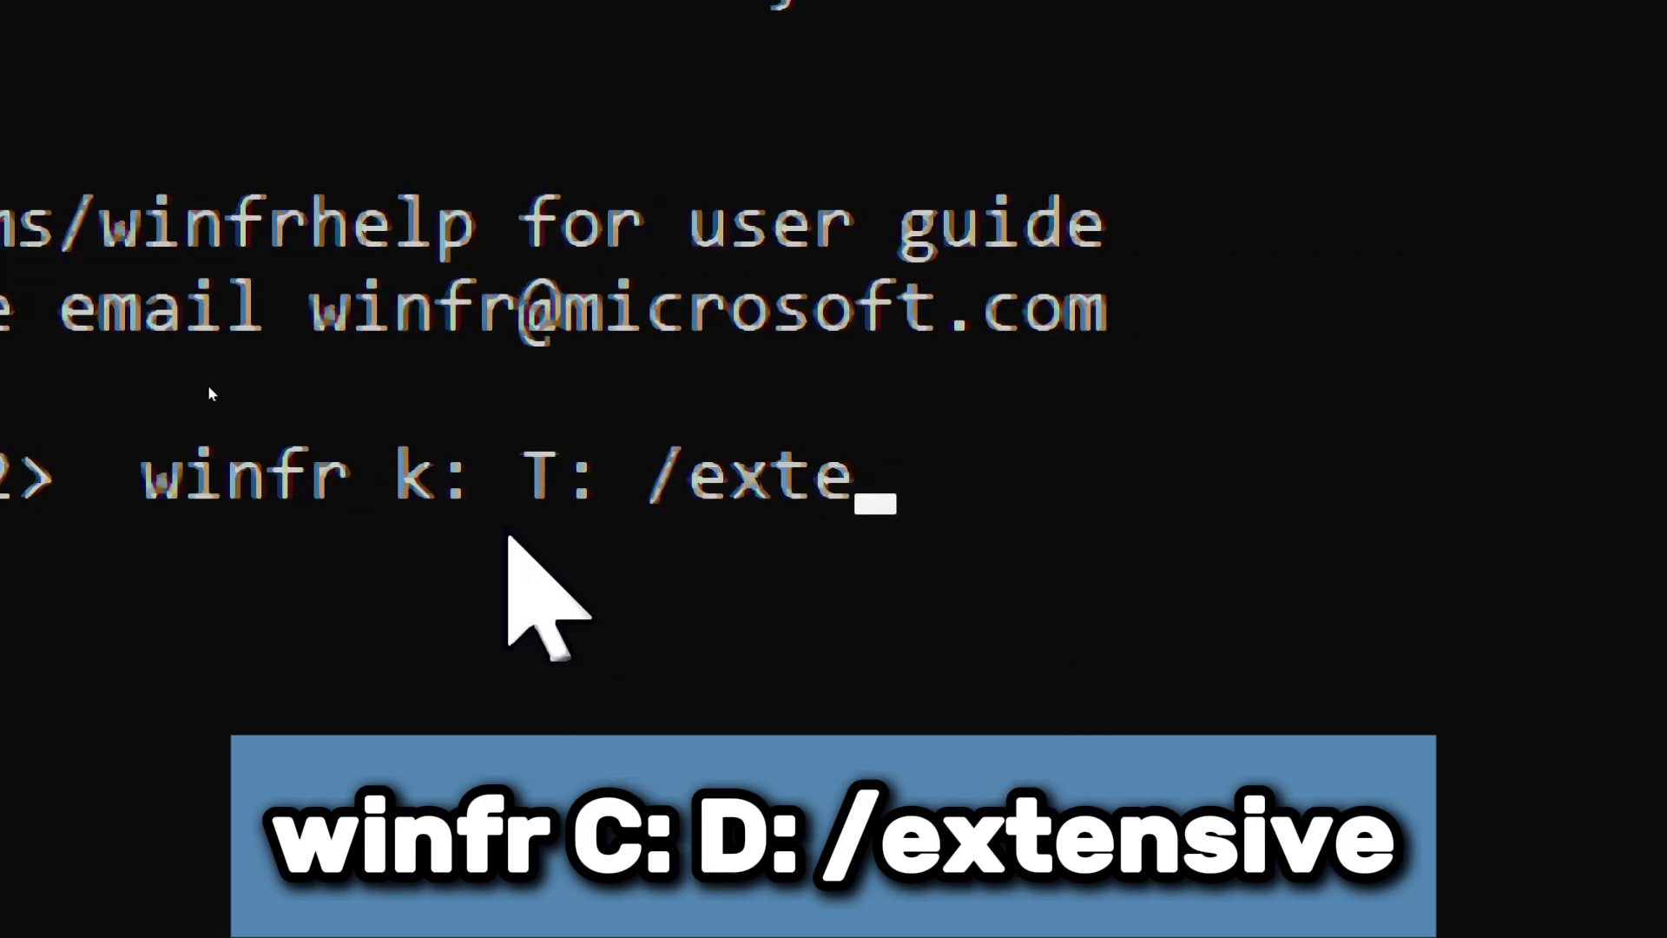
text(nsive)
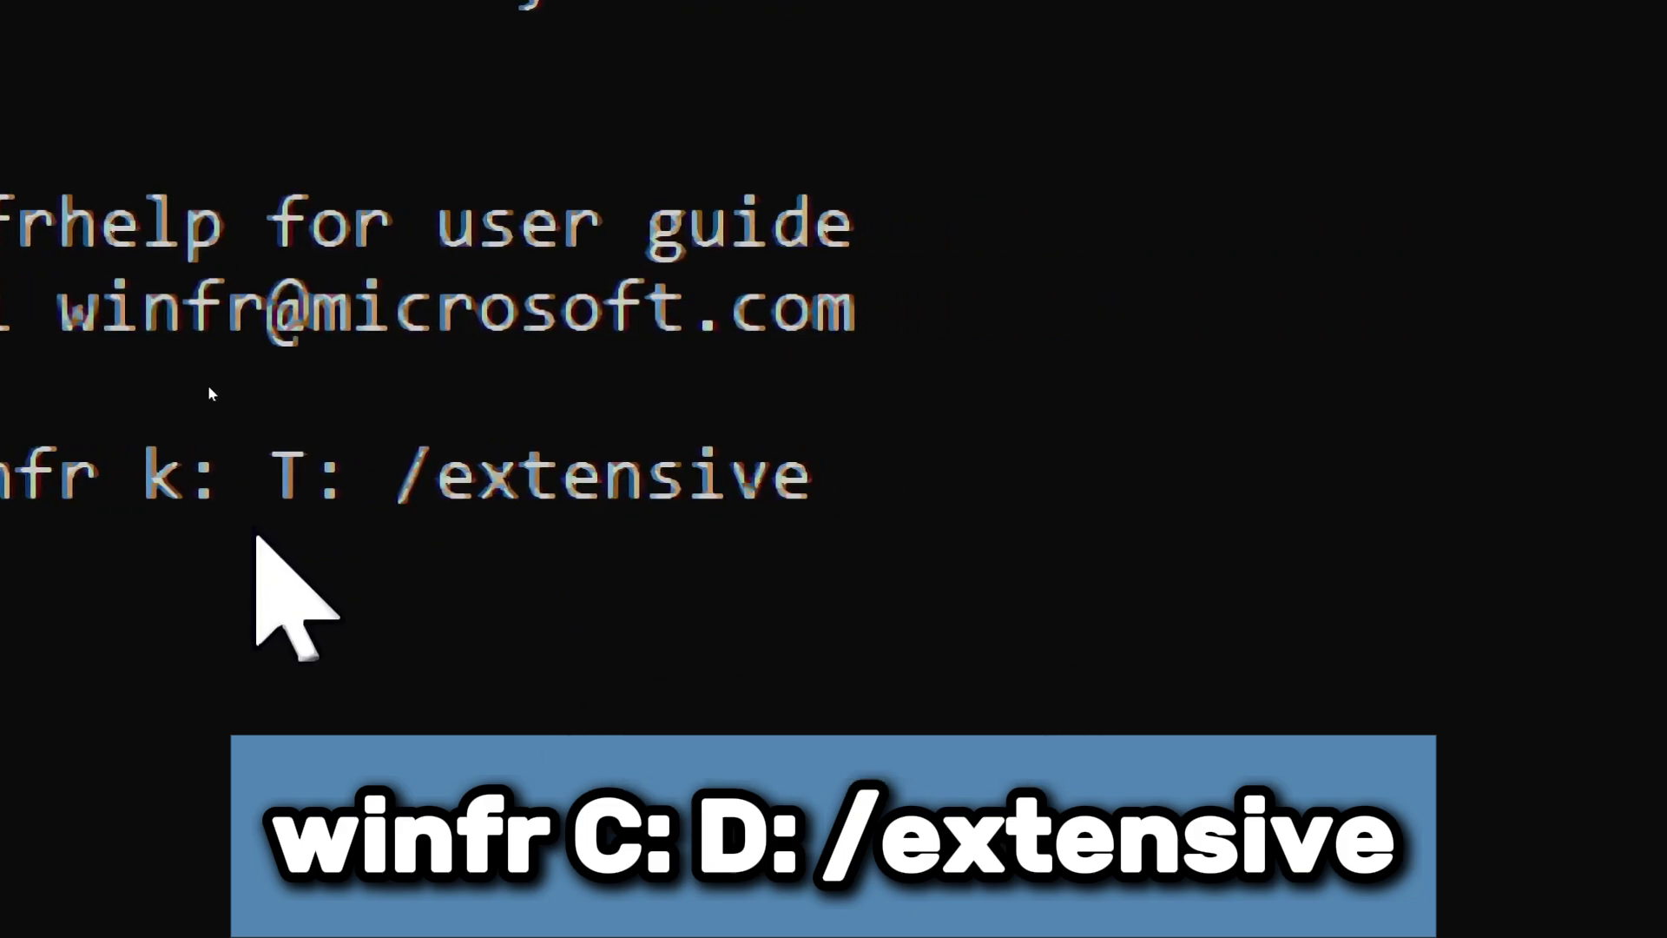
key(Return)
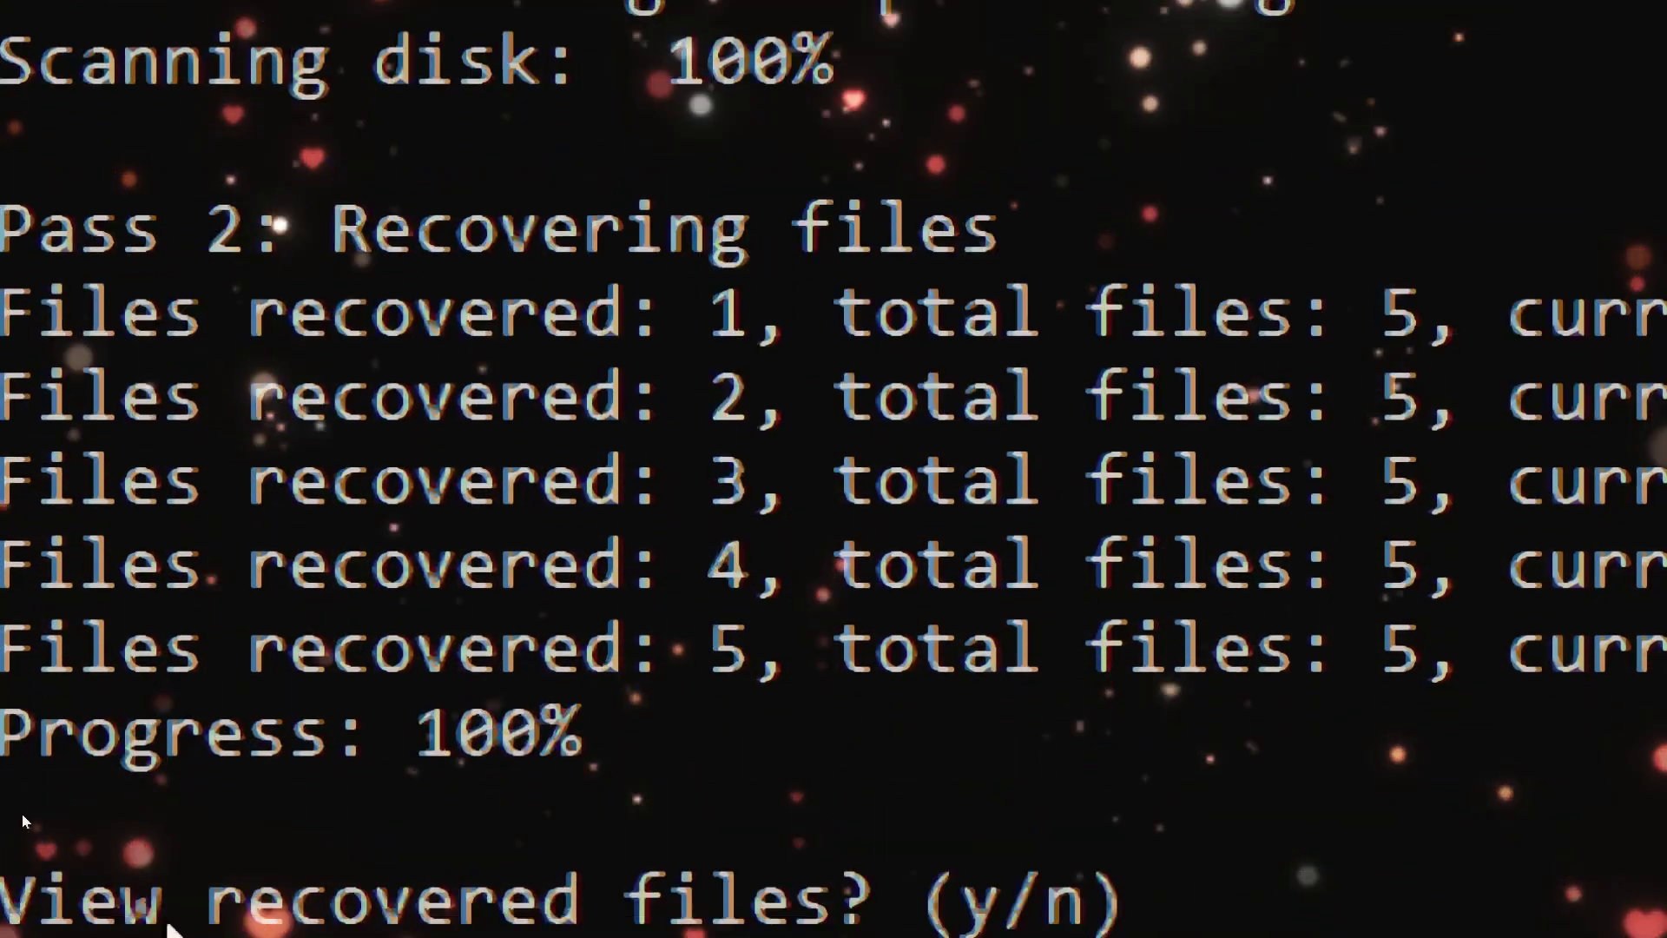
Step: Highlight the Pass 2 recovering-files line as recovery reaches 100% with 5 of 5 files
drag(16, 234, 1046, 230)
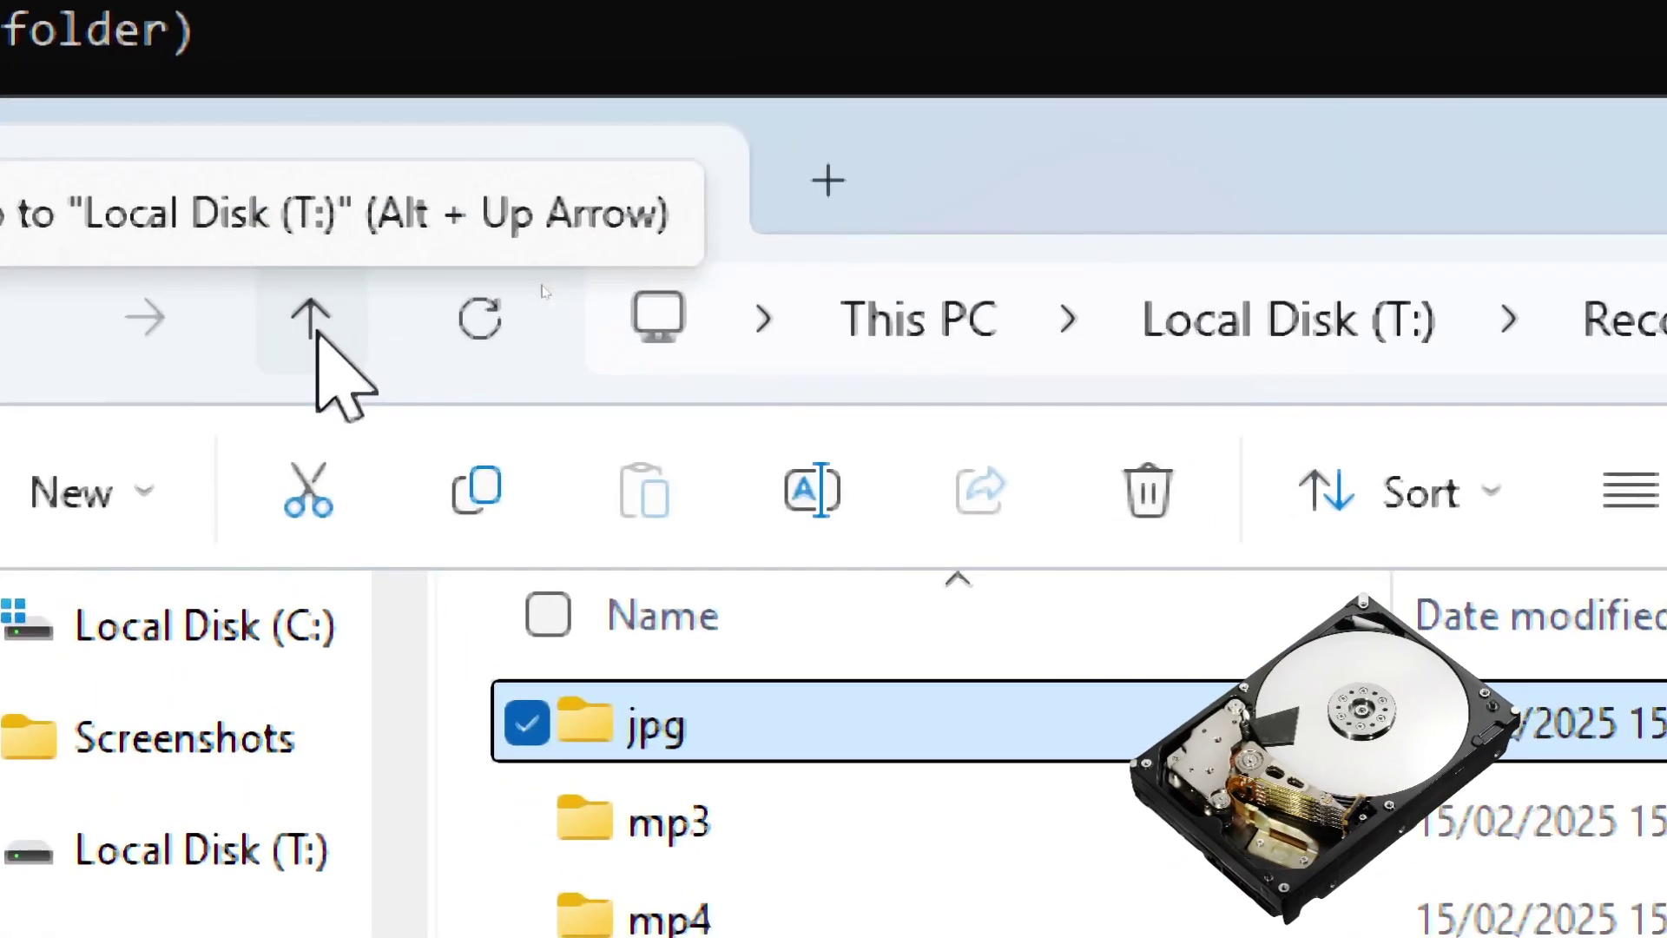
Step: Go up from the recovered jpg folder to Local Disk (T:) and then to This PC
click(312, 330)
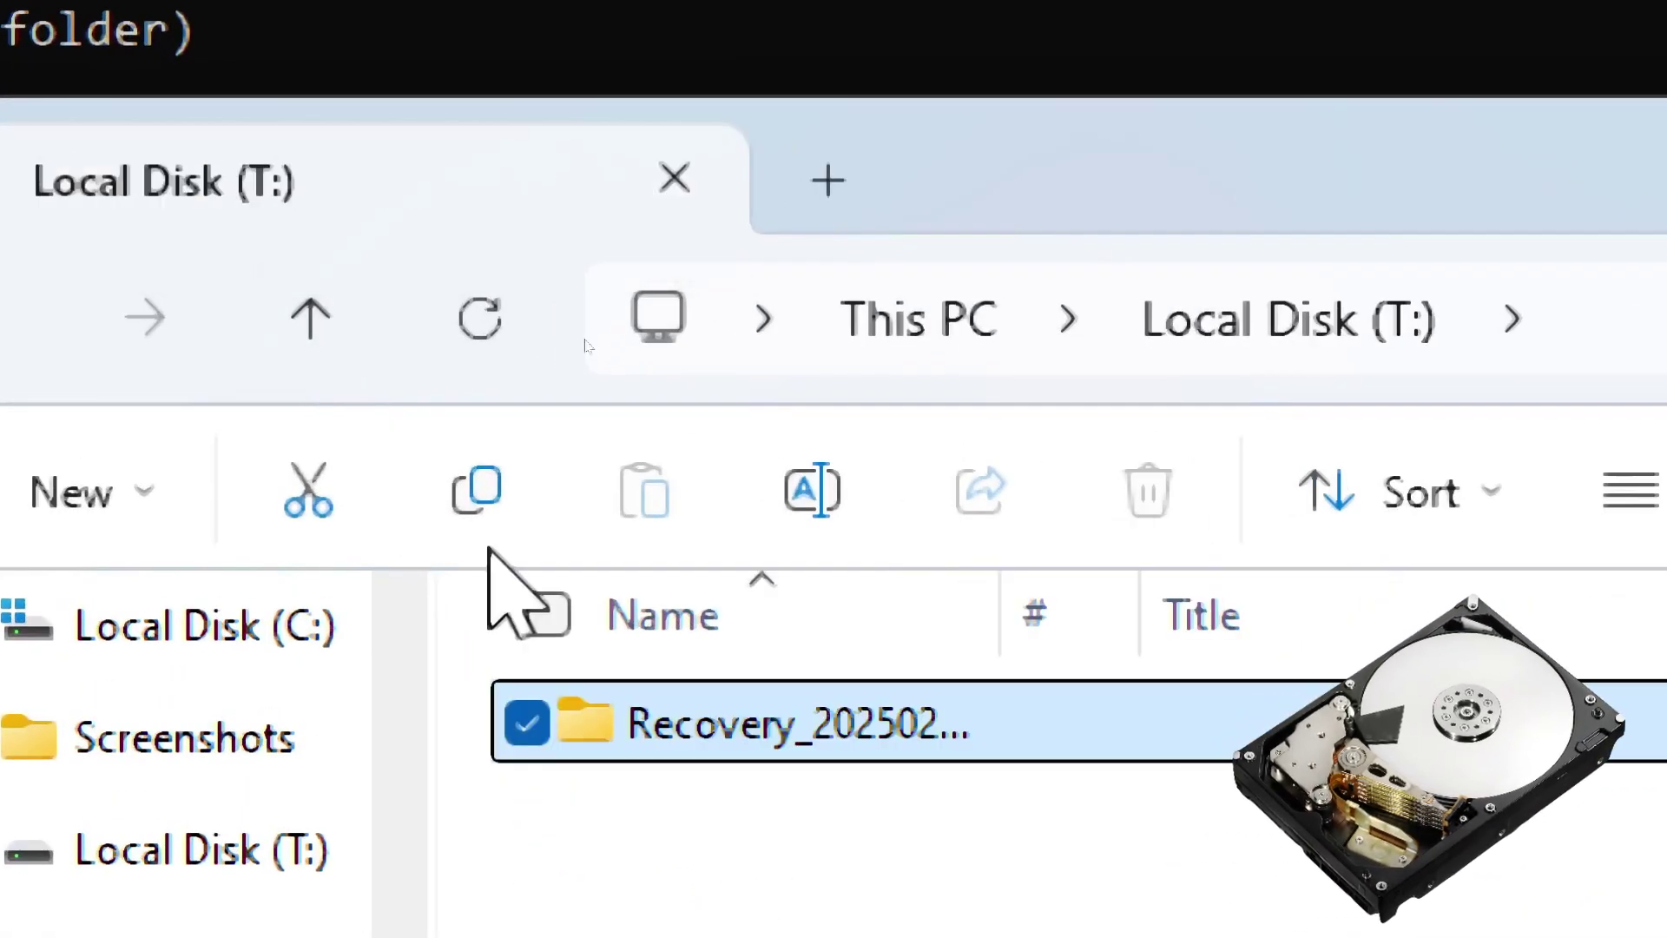
click(314, 328)
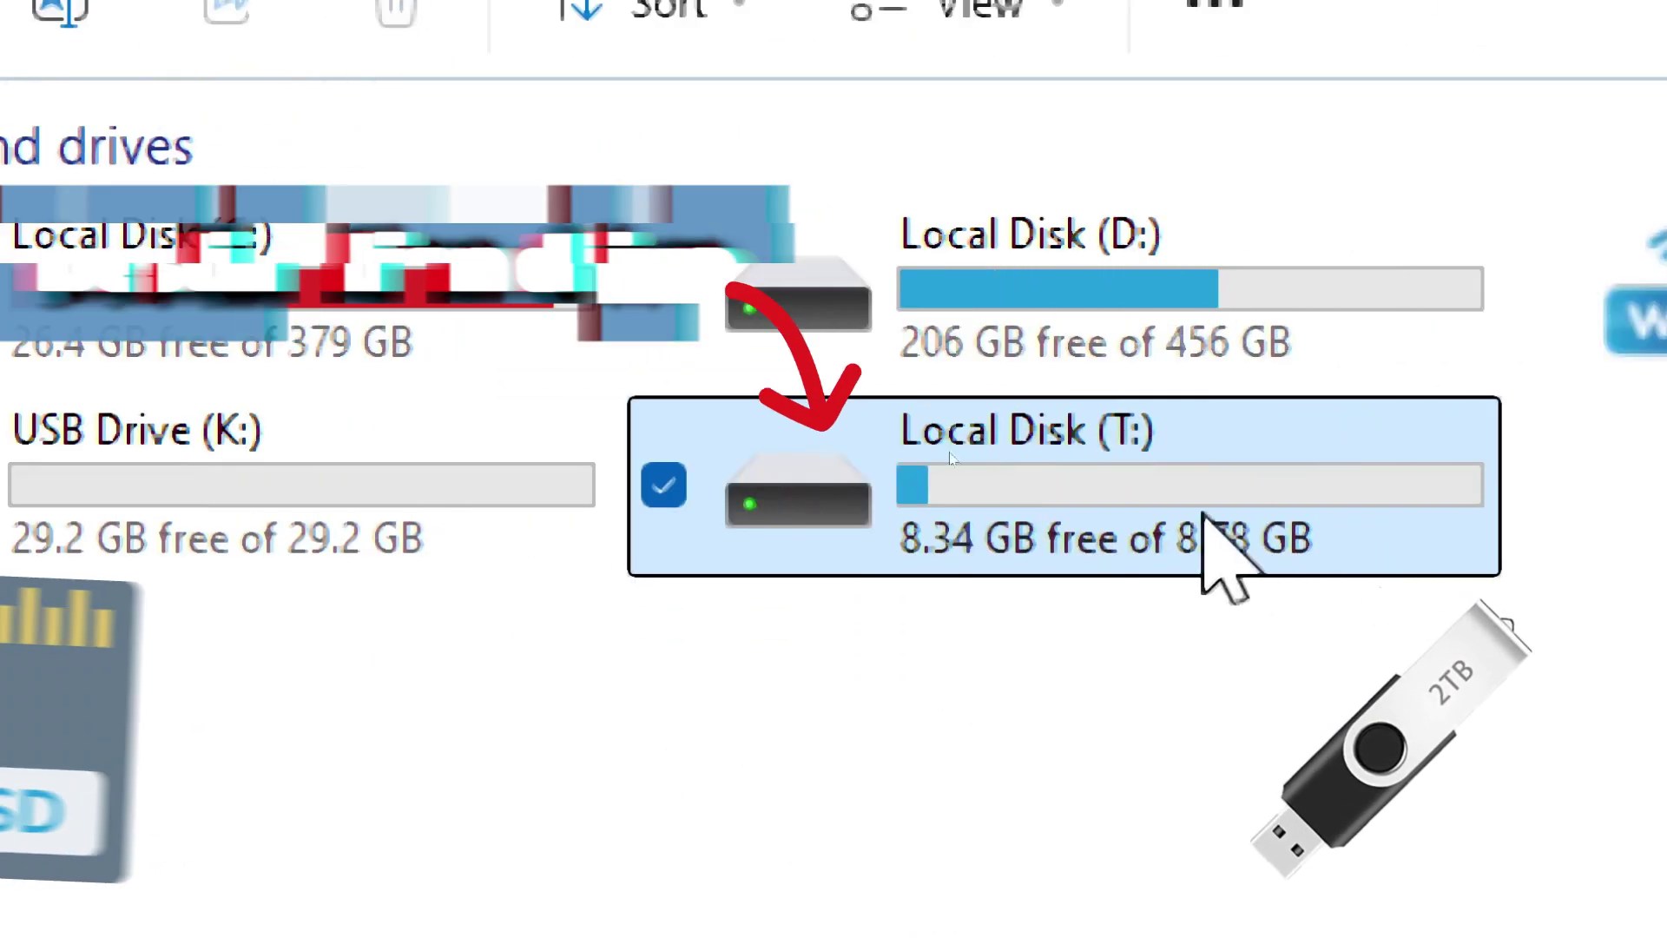